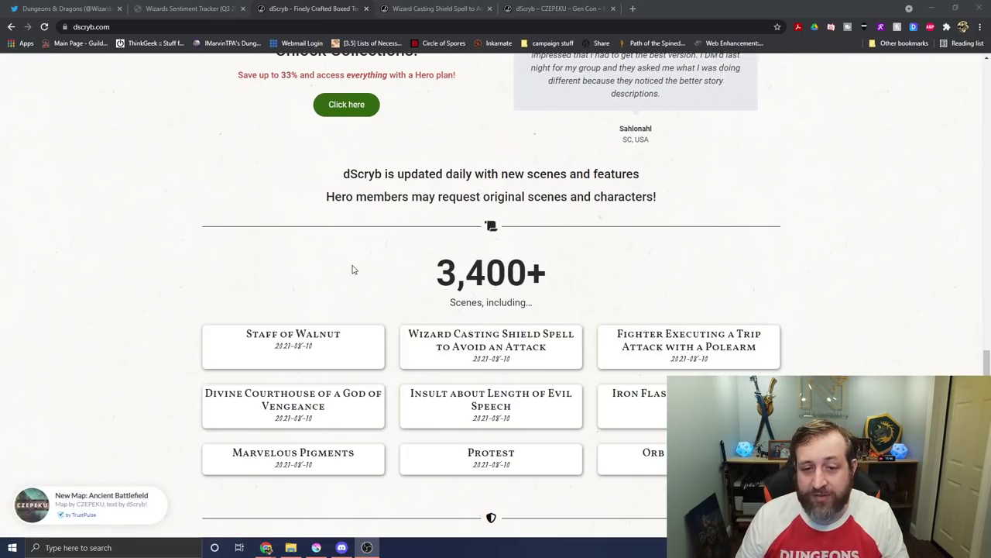
Step: Scroll the dScryb home page down to the 3,400+ scenes list and Featured Player Characters
{"action": "scroll", "coordinate": [389, 290], "scroll_direction": "down", "scroll_amount": 1}
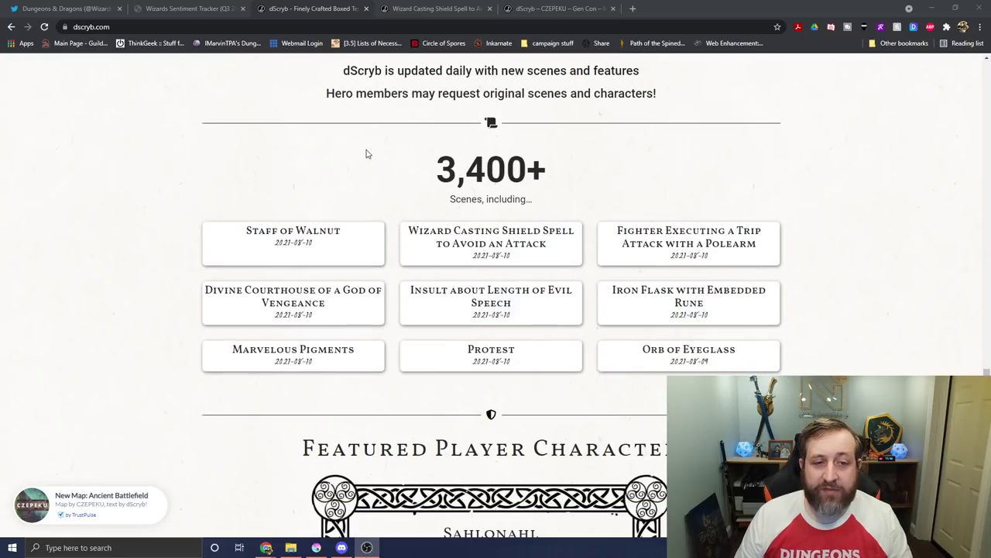
Step: Show the Wizard Casting Shield Spell scene and close the CZEPEKU Gen Con giveaway tab
{"action": "left_click", "coordinate": [408, 10]}
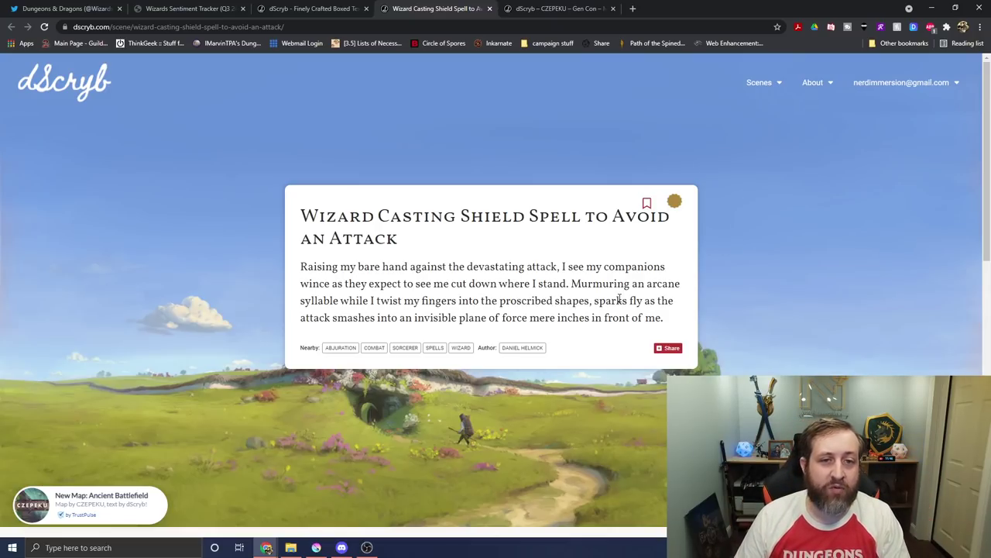
{"action": "left_click", "coordinate": [612, 9]}
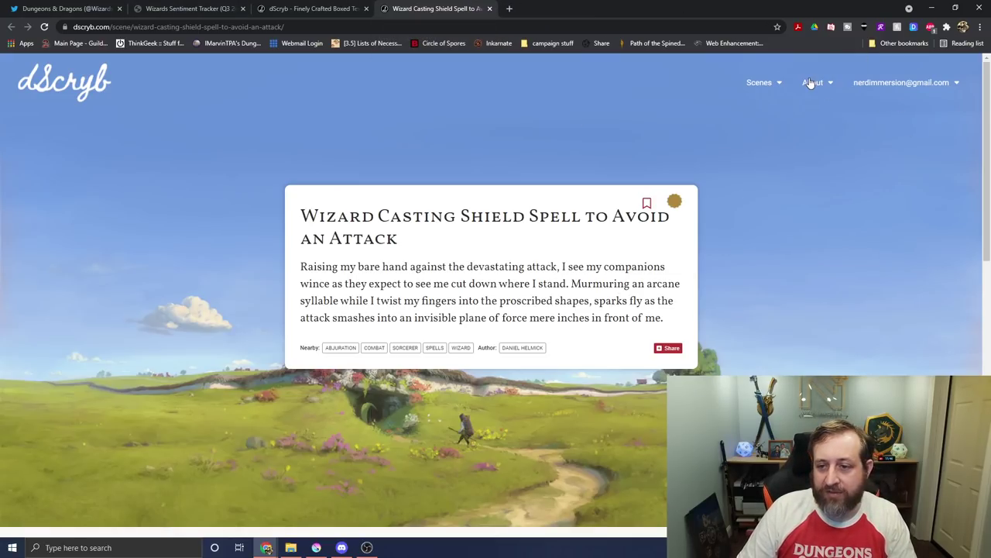
Step: Open the August Giveaway page from the About menu, look it over, then go to the survey
{"action": "mouse_move", "coordinate": [813, 83]}
{"action": "left_click", "coordinate": [828, 133]}
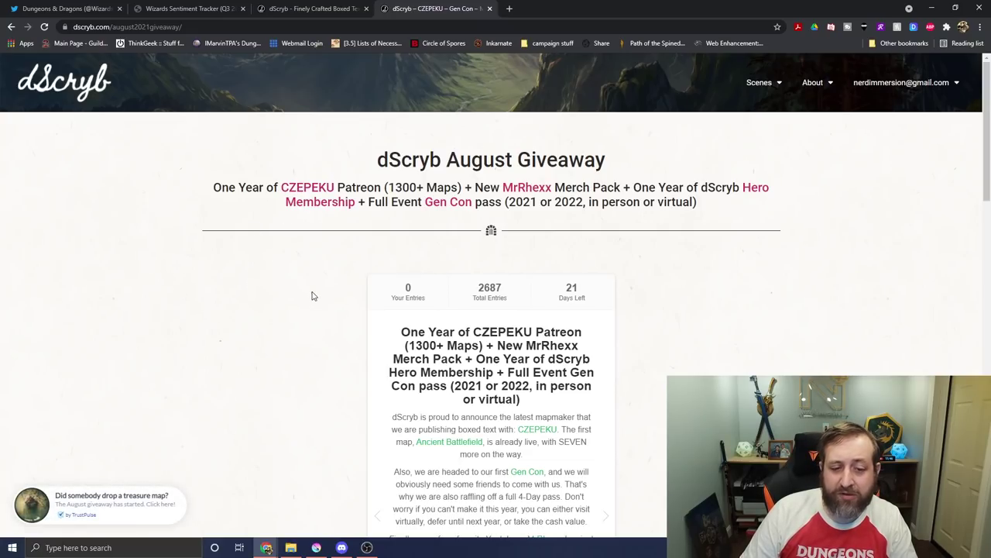
{"action": "scroll", "coordinate": [313, 301], "scroll_direction": "down", "scroll_amount": 2}
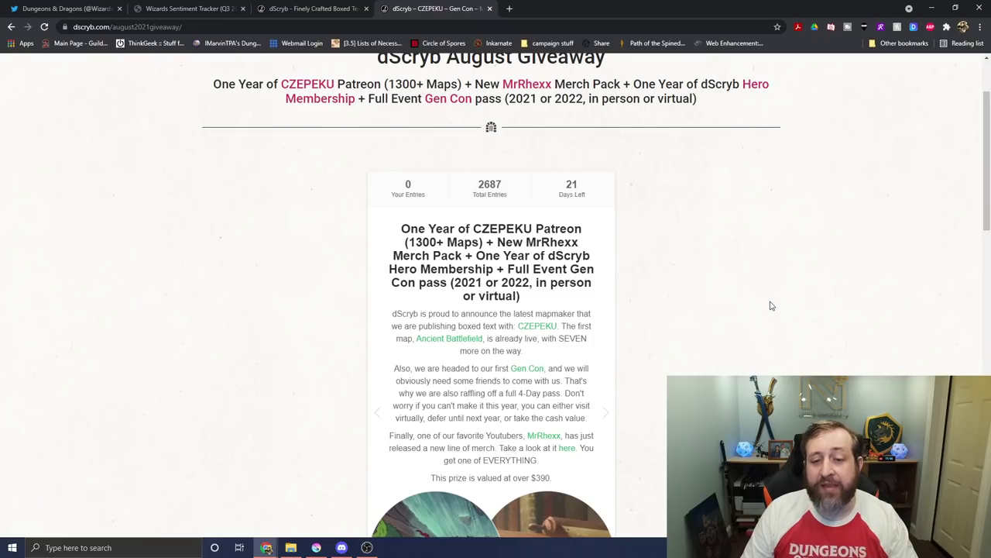
{"action": "scroll", "coordinate": [565, 314], "scroll_direction": "down", "scroll_amount": 3}
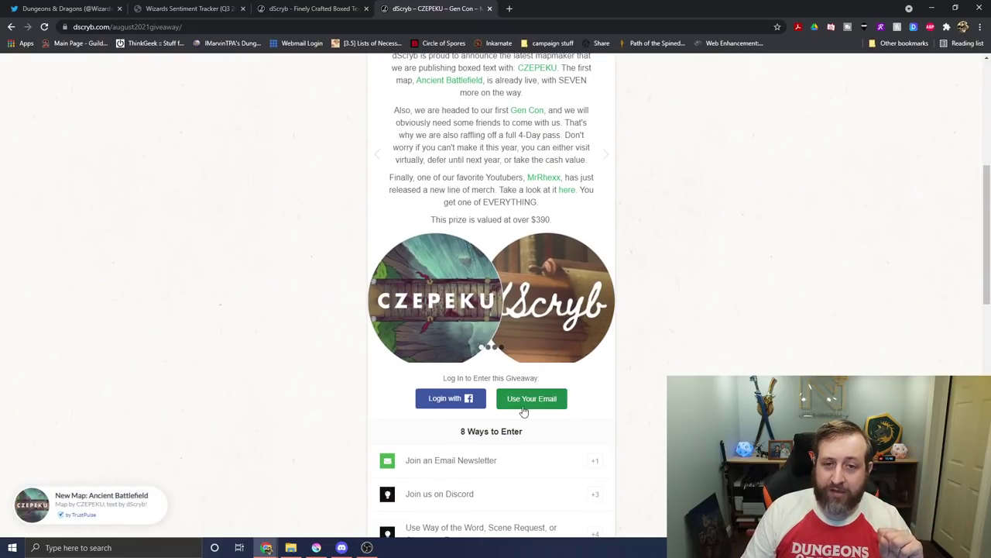
{"action": "scroll", "coordinate": [783, 309], "scroll_direction": "up", "scroll_amount": 4}
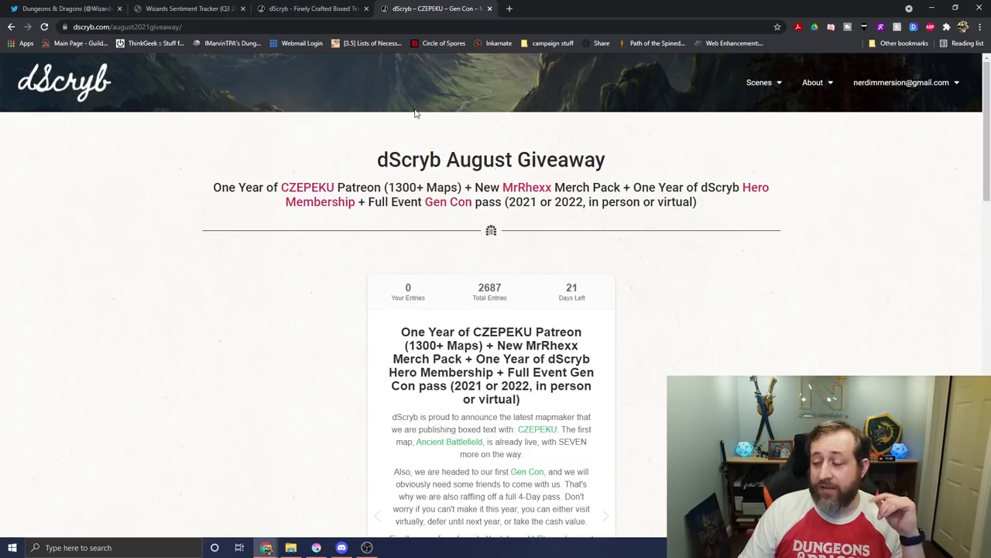
{"action": "left_click", "coordinate": [236, 7]}
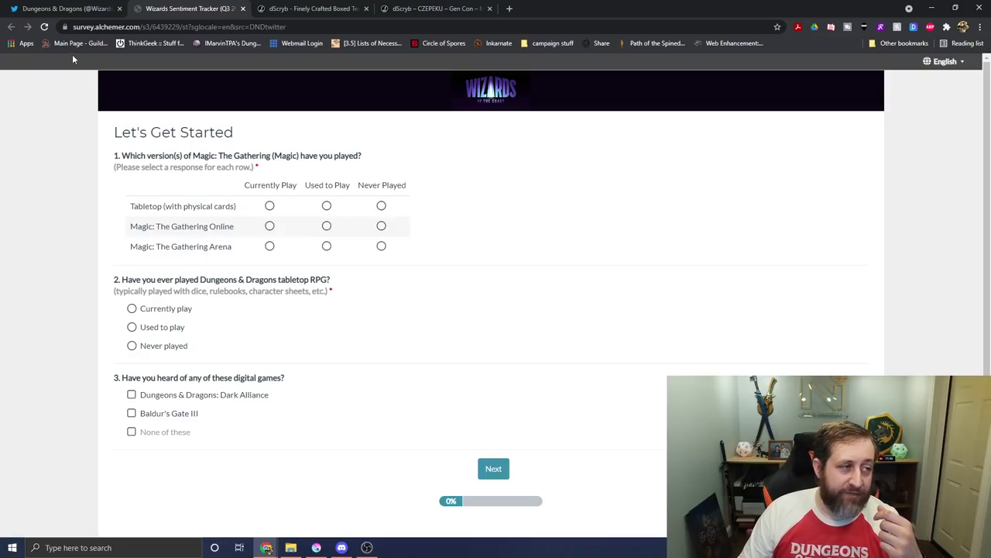
Step: Collapse the Messages drawer on the Dungeons & Dragons Twitter profile, then return to the survey
{"action": "left_click", "coordinate": [63, 8]}
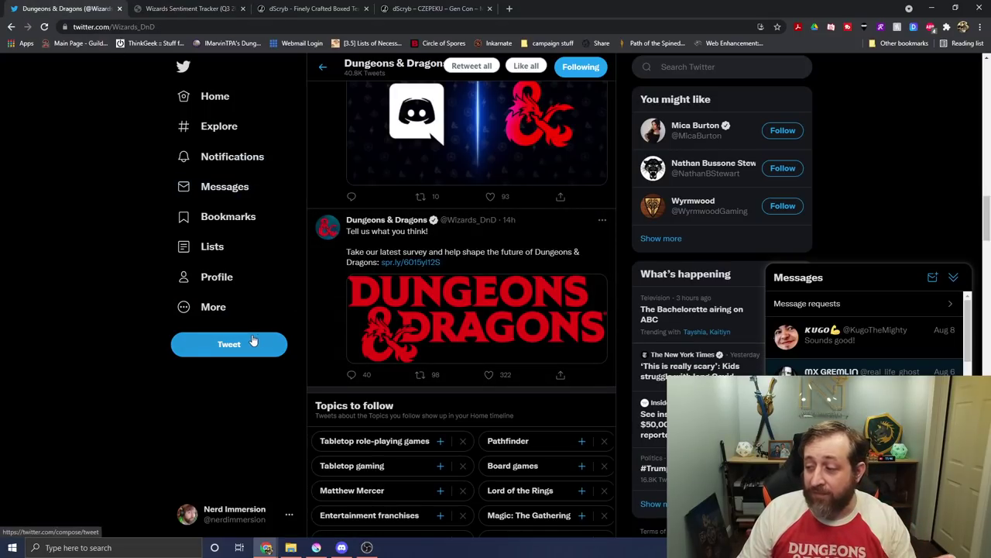
{"action": "left_click", "coordinate": [953, 279]}
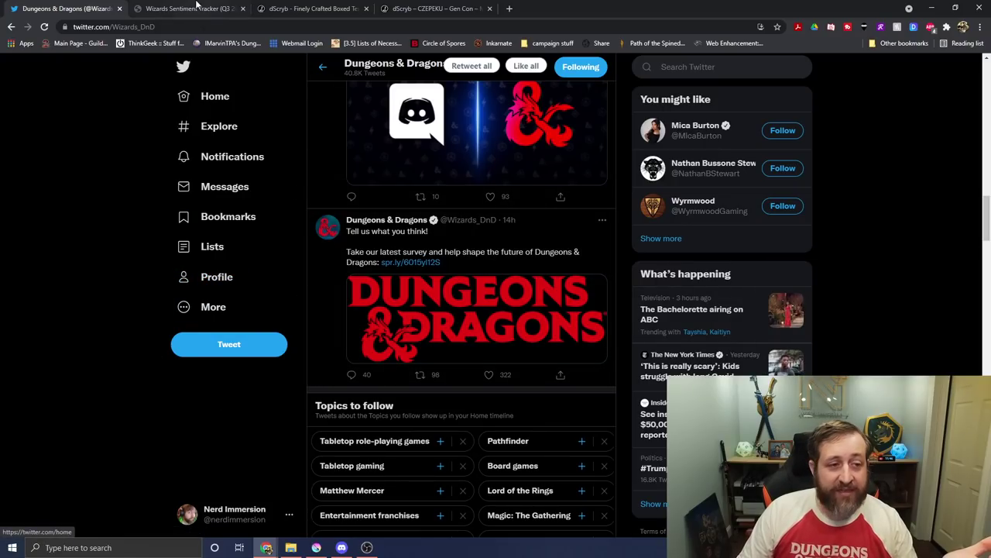
{"action": "left_click", "coordinate": [159, 7]}
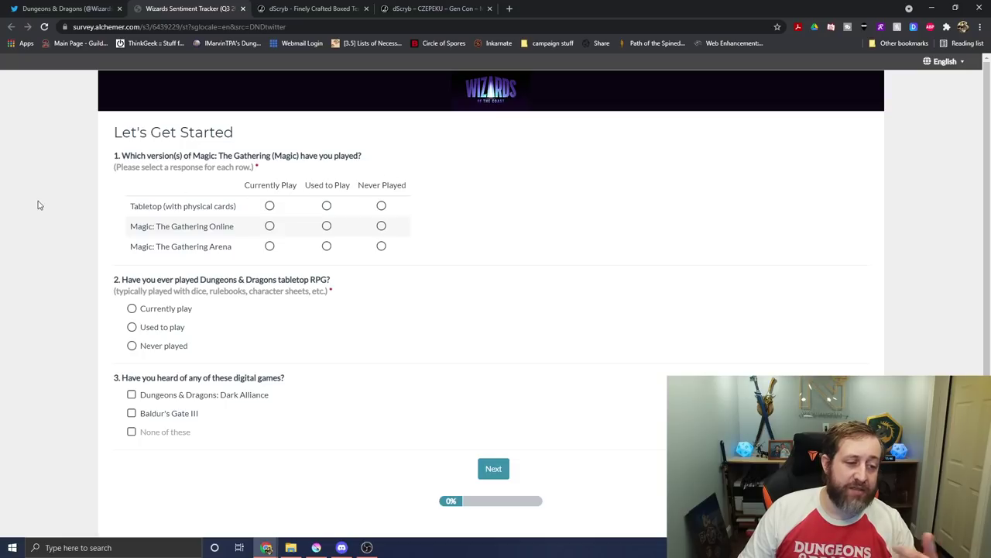
Step: Mark tabletop Magic Used to Play, Online and Arena Never Played, currently playing D&D, and Baldur's Gate III played
{"action": "left_click", "coordinate": [327, 205]}
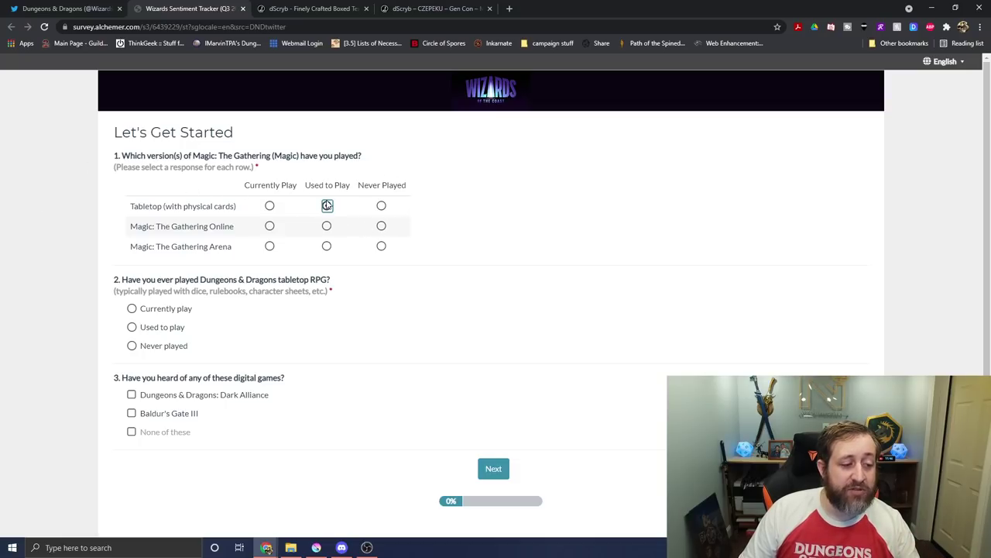
{"action": "left_click", "coordinate": [381, 225]}
{"action": "left_click", "coordinate": [381, 246]}
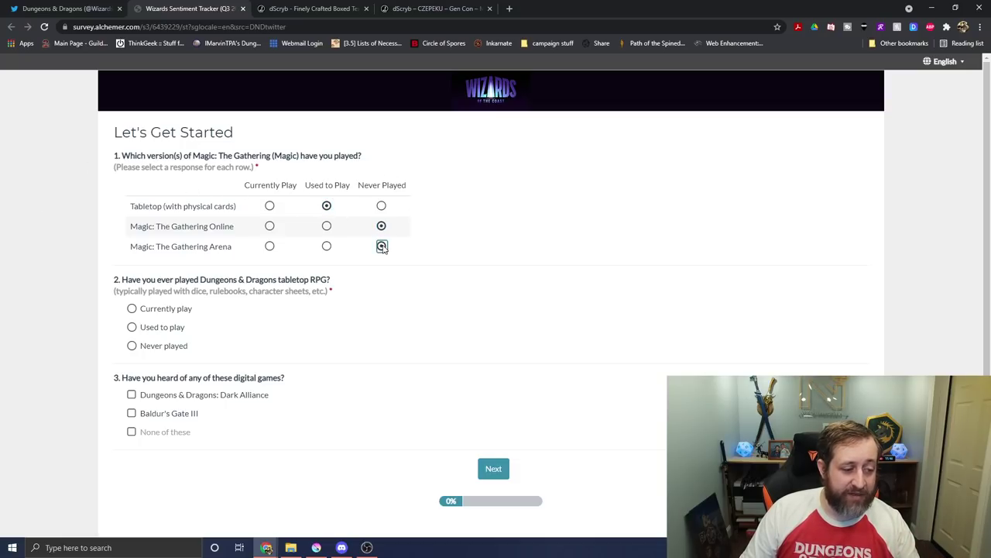
{"action": "left_click", "coordinate": [139, 311]}
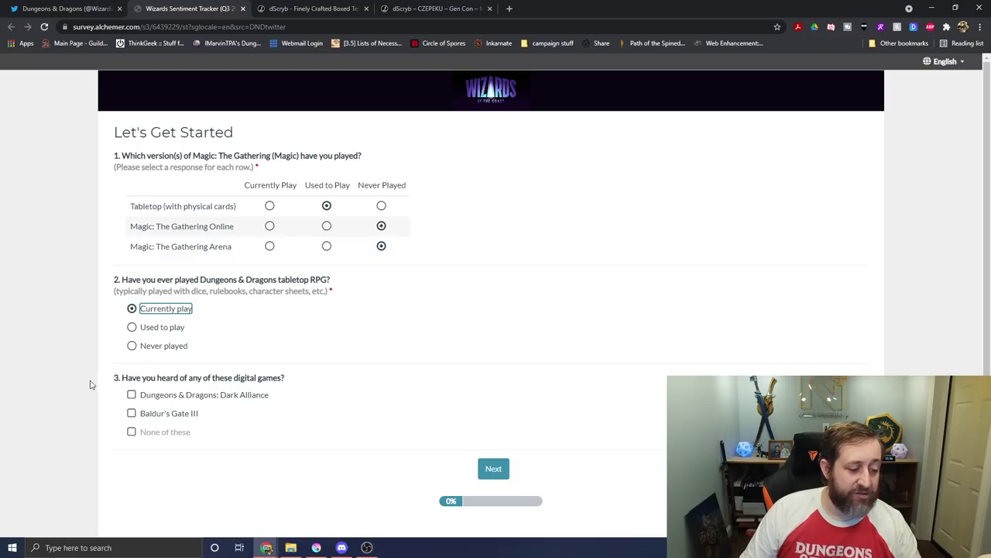
{"action": "left_click", "coordinate": [131, 413]}
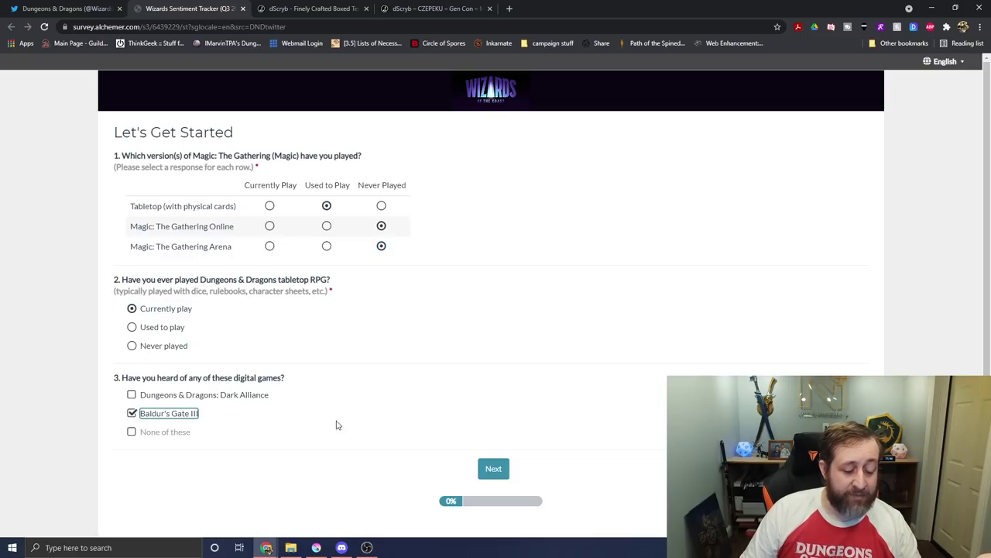
{"action": "left_click", "coordinate": [494, 469]}
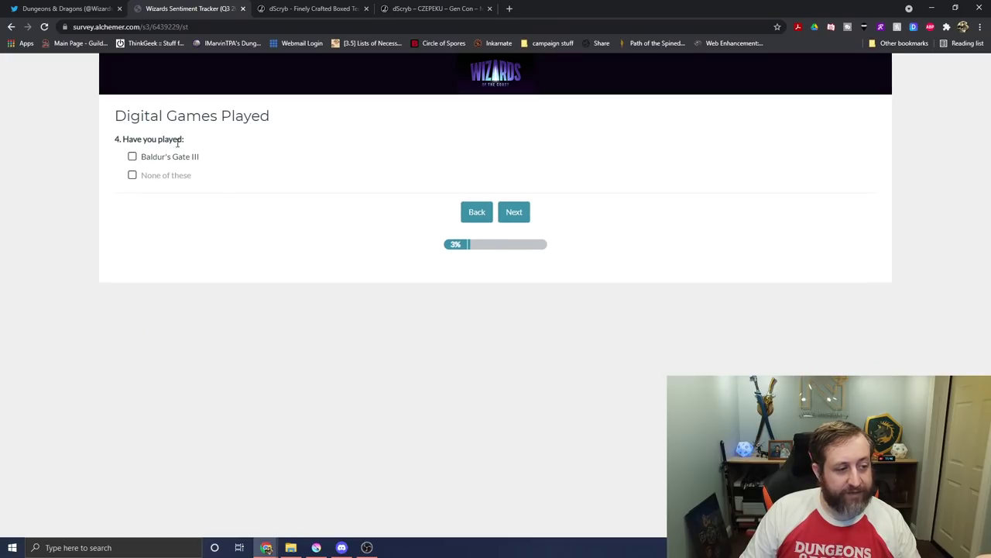
{"action": "left_click", "coordinate": [159, 160]}
{"action": "left_click", "coordinate": [520, 223]}
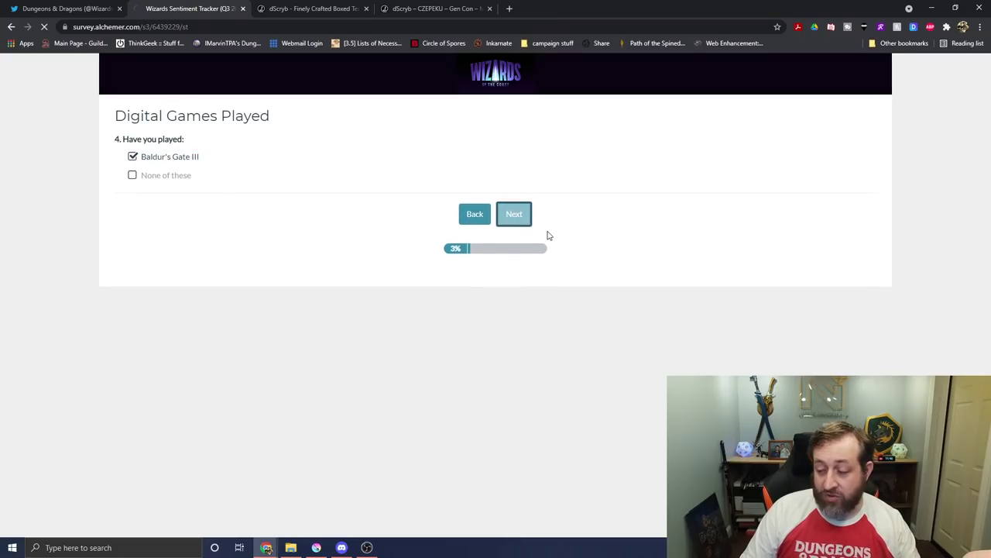
Step: Pick Green then Black as colour choices, and tabletop last played More Than 12 Months Ago
{"action": "left_click", "coordinate": [236, 159]}
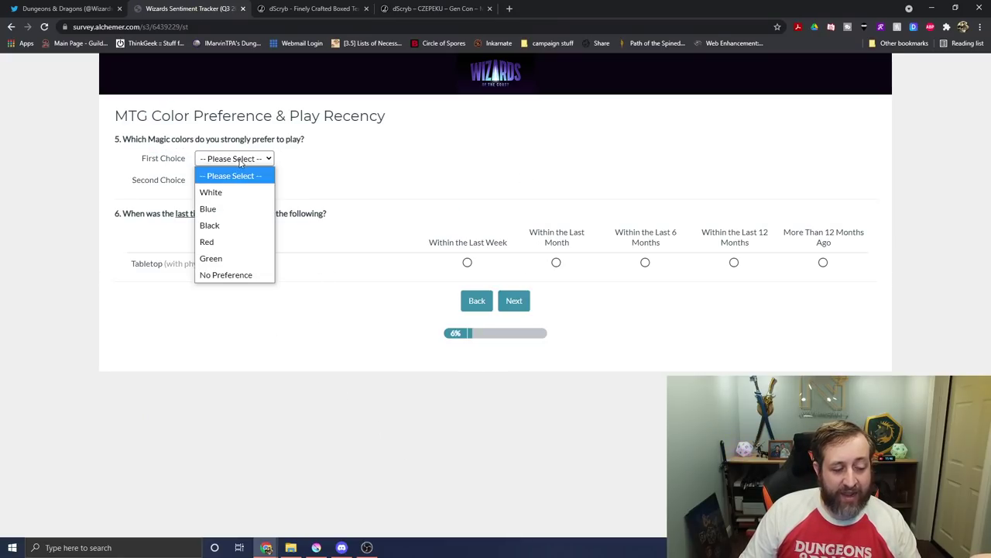
{"action": "left_click", "coordinate": [234, 257]}
{"action": "left_click", "coordinate": [234, 179]}
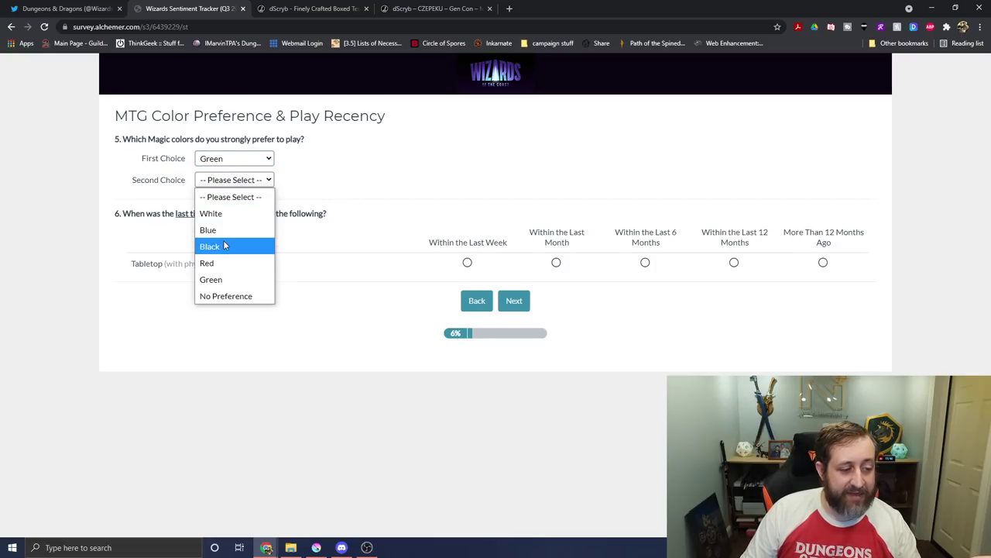
{"action": "left_click", "coordinate": [246, 244]}
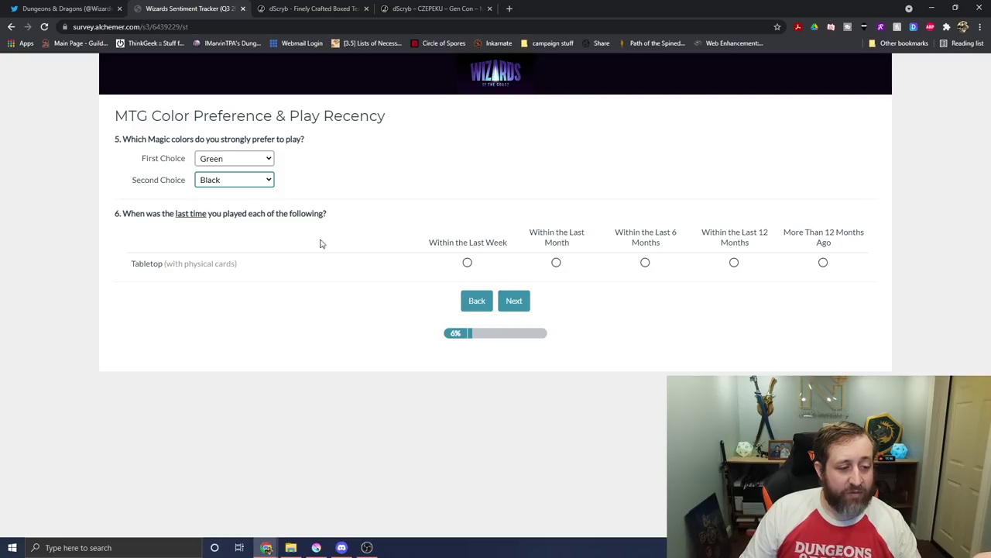
{"action": "left_click", "coordinate": [828, 268]}
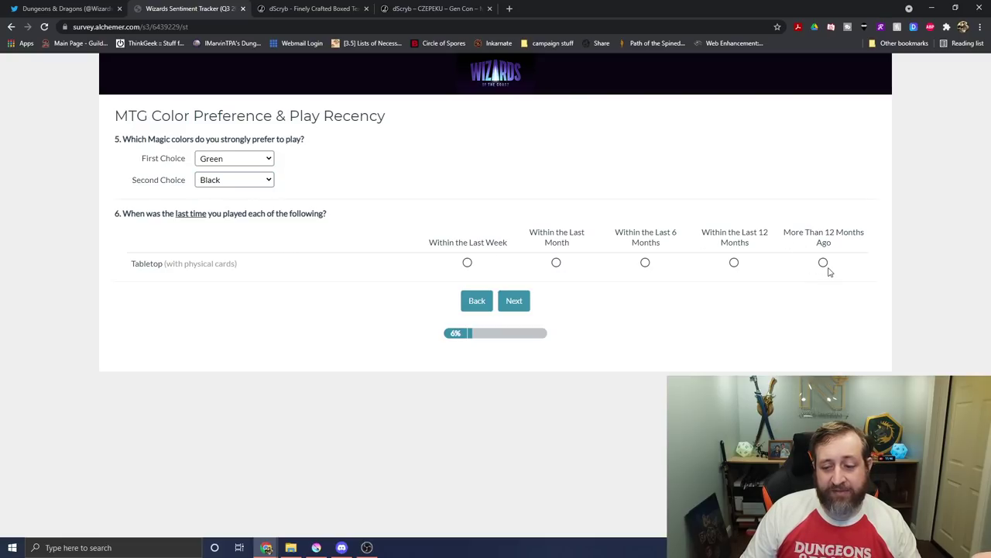
{"action": "left_click", "coordinate": [523, 307]}
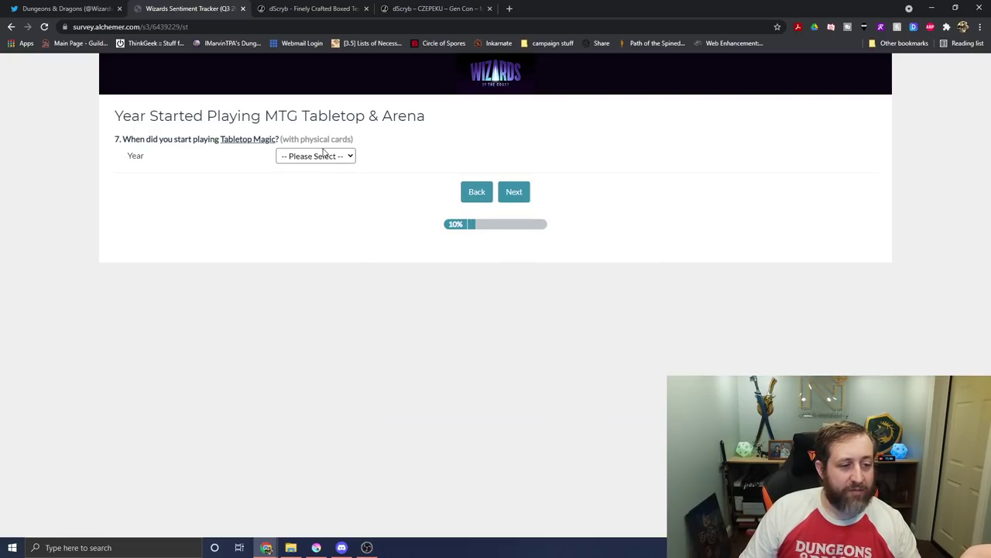
Step: Set the Magic starting date to 1995/03 and answer No to tournament participation
{"action": "left_click", "coordinate": [325, 155]}
{"action": "scroll", "coordinate": [288, 387], "scroll_direction": "down", "scroll_amount": 3}
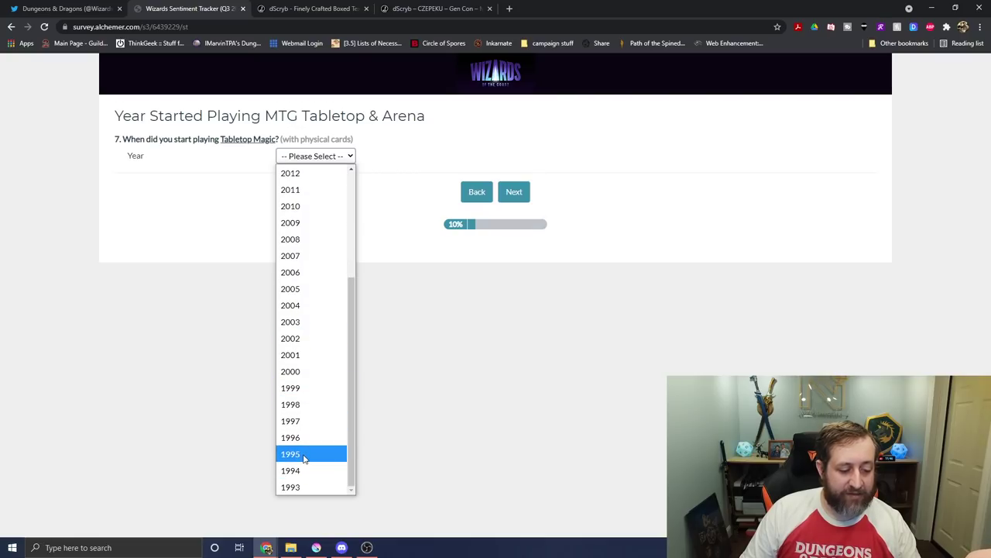
{"action": "left_click", "coordinate": [298, 454]}
{"action": "left_click", "coordinate": [308, 173]}
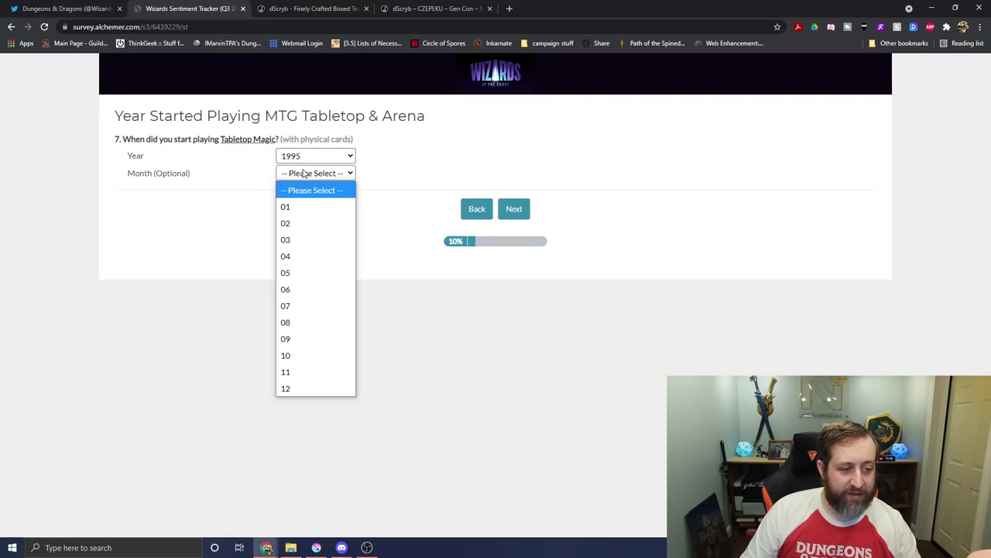
{"action": "left_click", "coordinate": [308, 239]}
{"action": "left_click", "coordinate": [515, 209]}
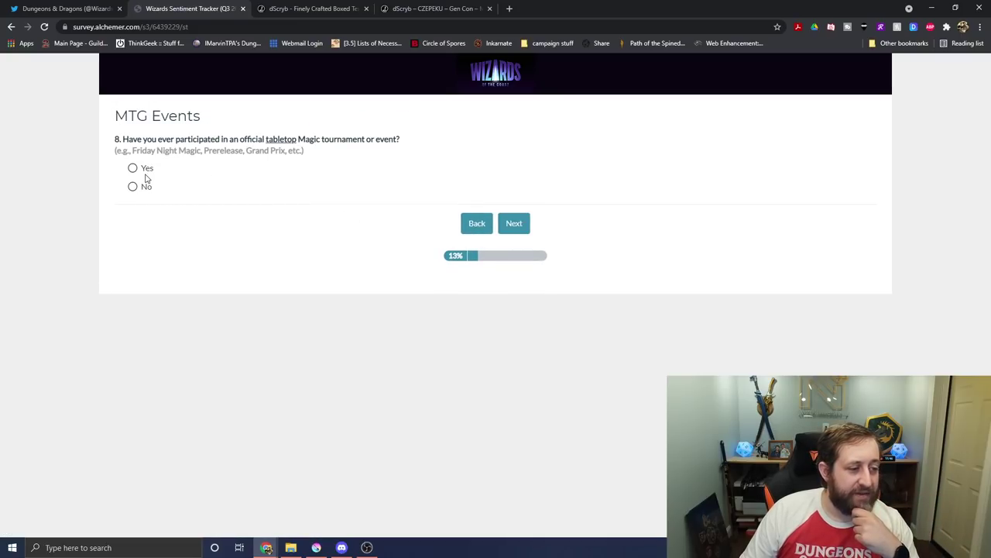
{"action": "left_click", "coordinate": [140, 186]}
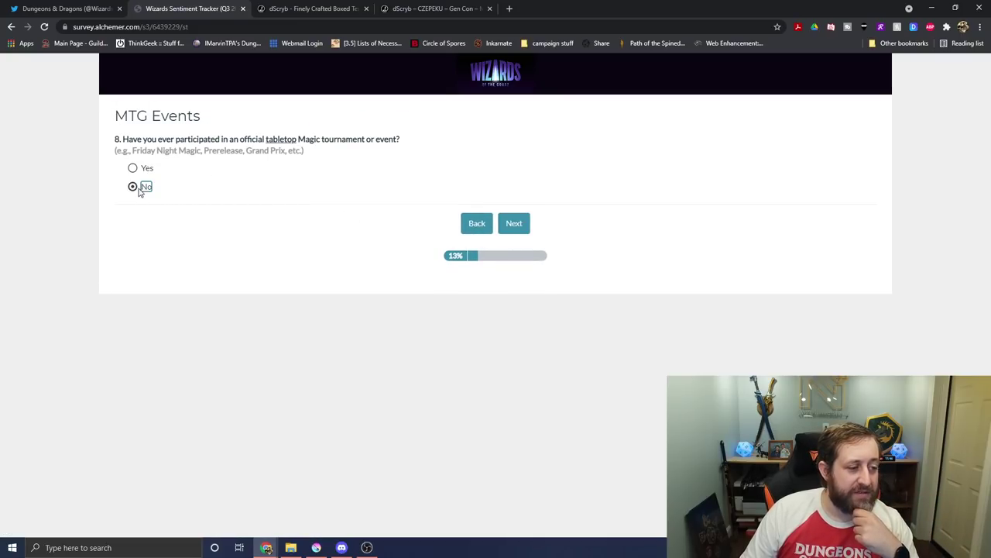
{"action": "left_click", "coordinate": [524, 223]}
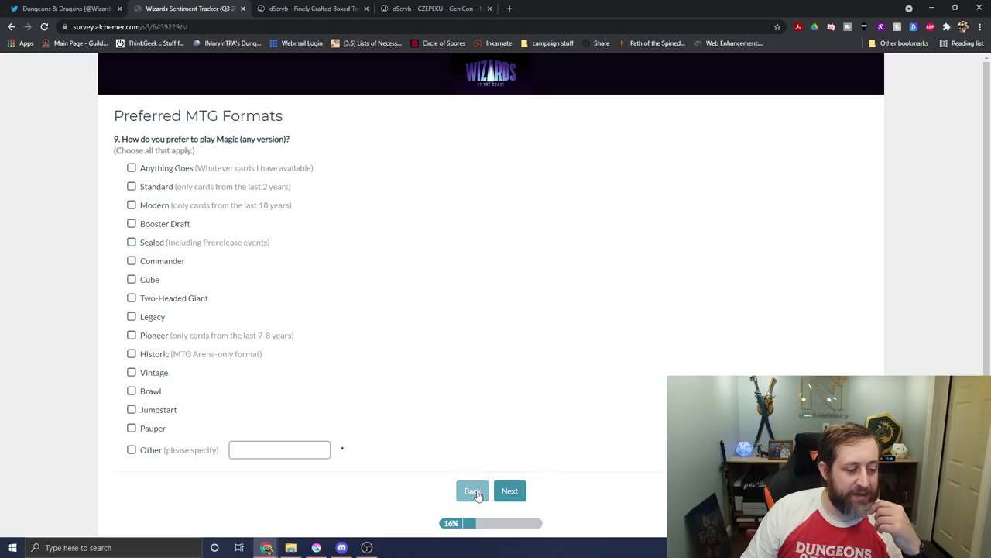
Step: Answer no favourite format, buying at a local hobby/game store, and 'I used to be a fan'
{"action": "left_click", "coordinate": [510, 491]}
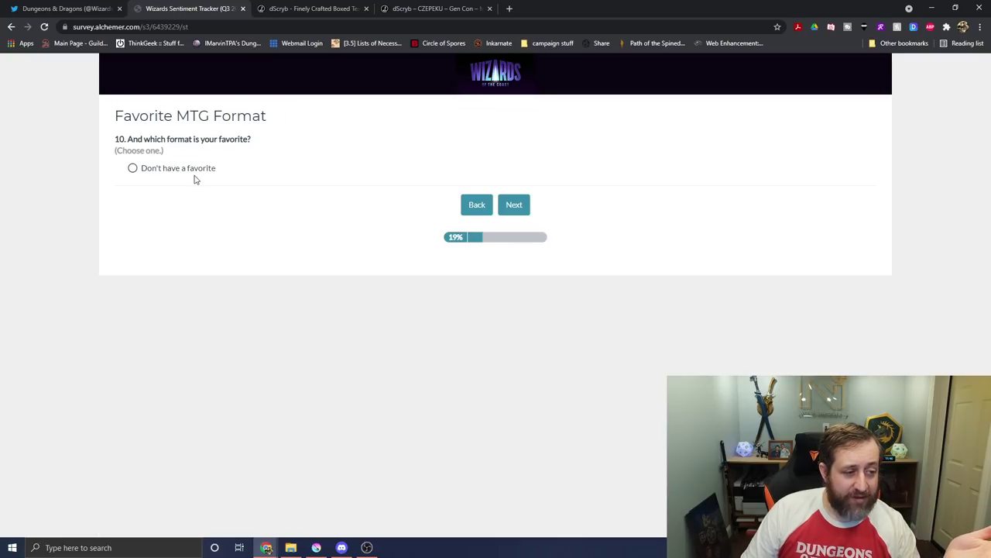
{"action": "left_click", "coordinate": [180, 168]}
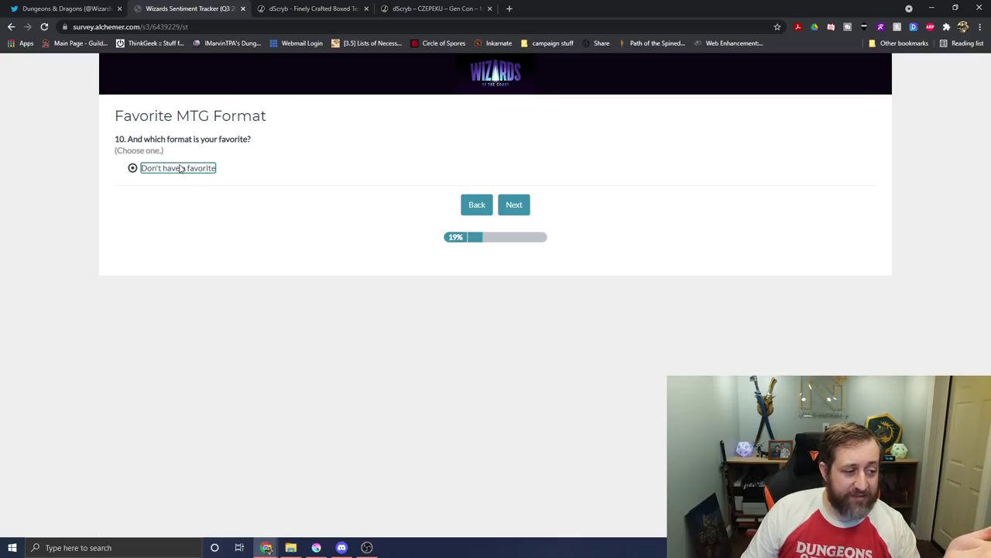
{"action": "left_click", "coordinate": [525, 215]}
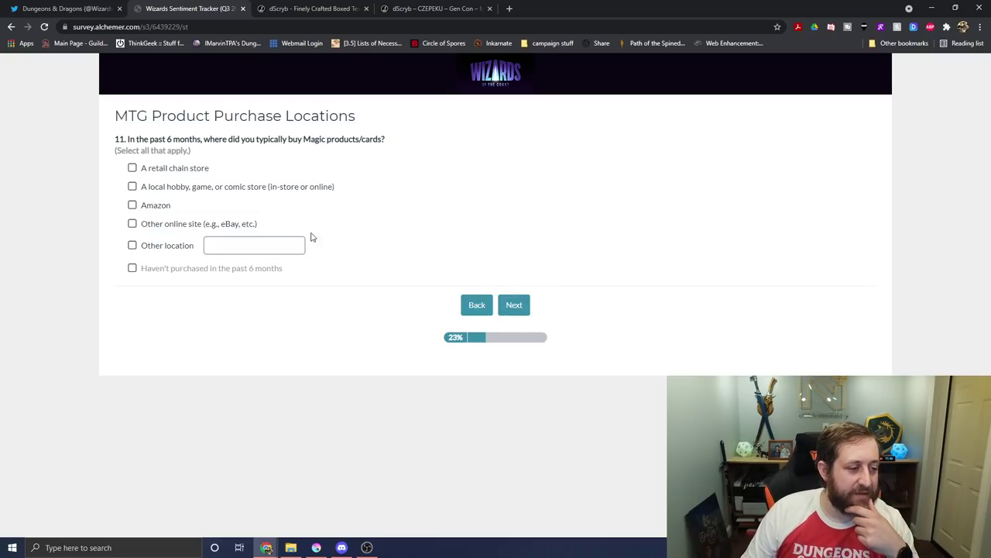
{"action": "left_click", "coordinate": [165, 189]}
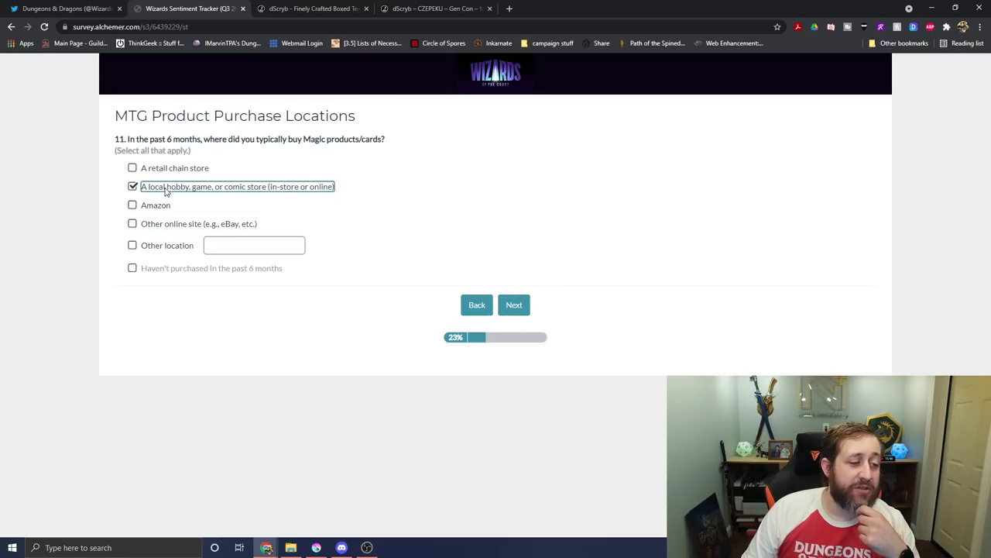
{"action": "left_click", "coordinate": [518, 306]}
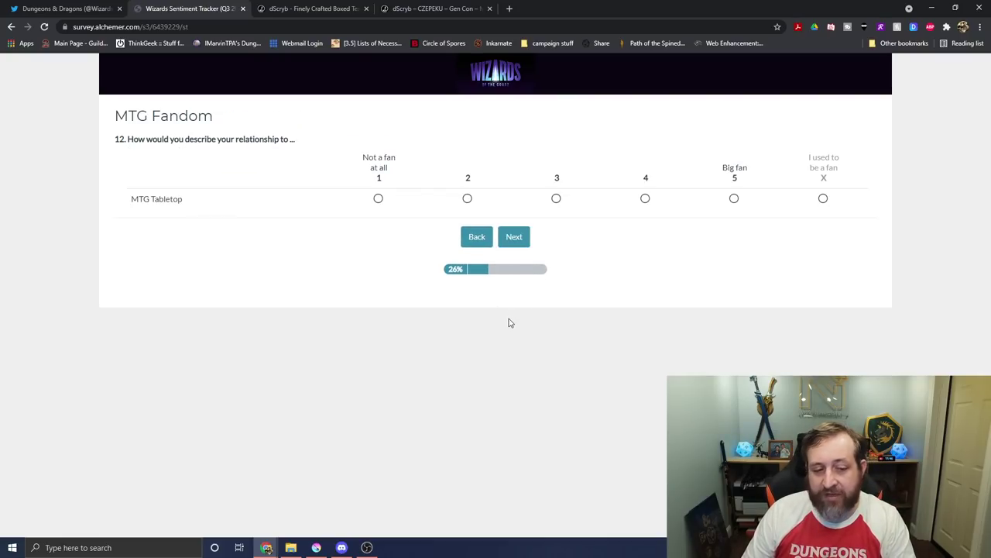
{"action": "left_click", "coordinate": [824, 199]}
{"action": "left_click", "coordinate": [508, 242]}
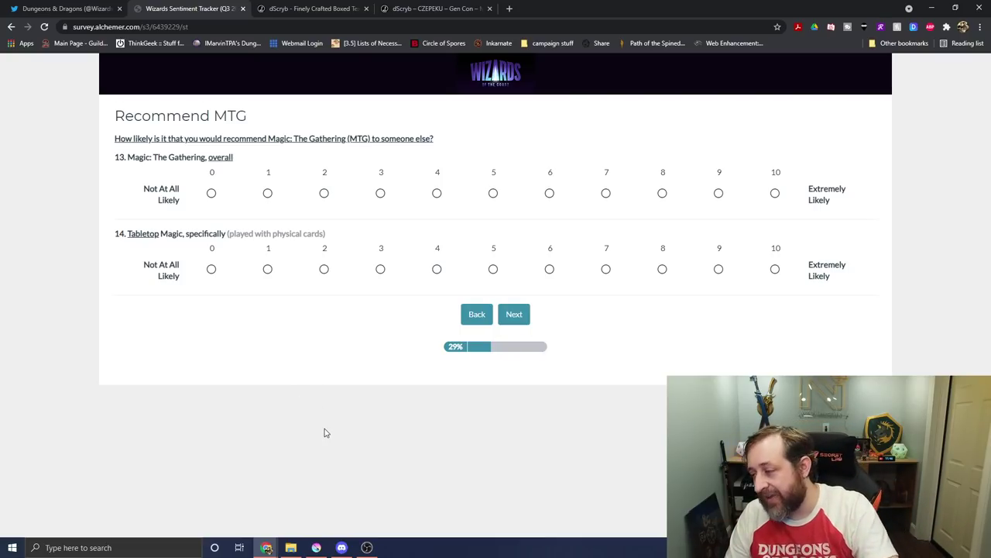
Step: Rate recommending Magic overall and Tabletop Magic 0, with a time-and-money reason in the Why box
{"action": "left_click", "coordinate": [211, 195]}
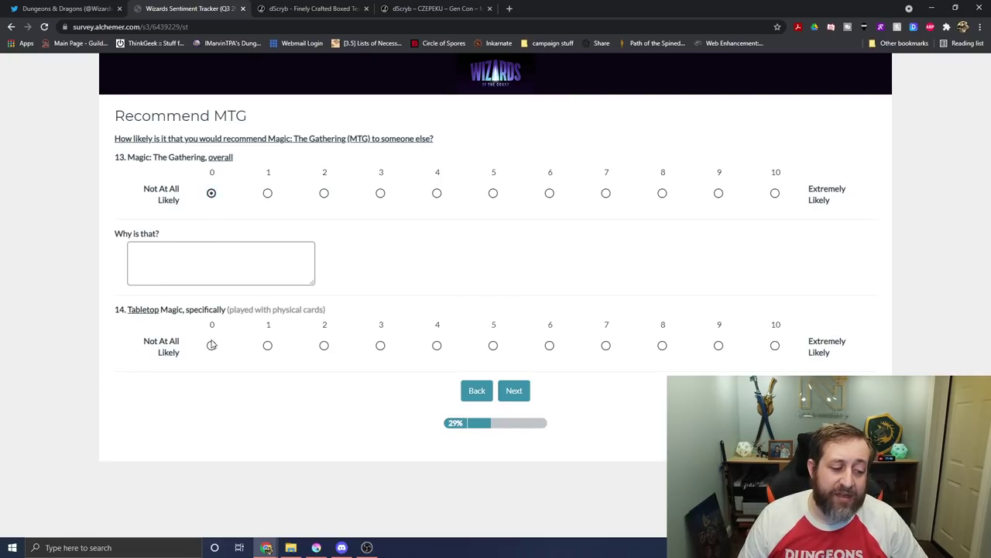
{"action": "left_click", "coordinate": [211, 345]}
{"action": "left_click", "coordinate": [174, 248]}
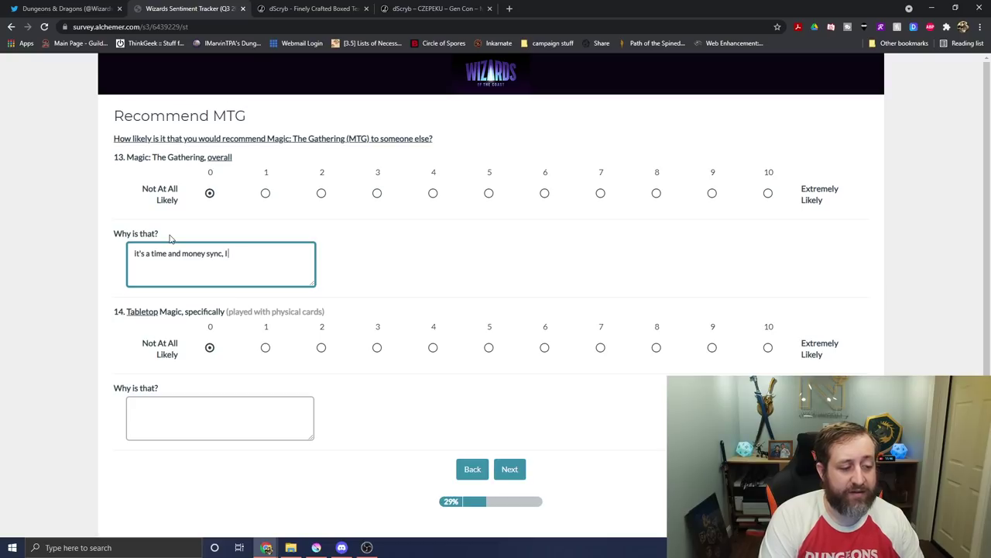
{"action": "type", "text": "D&D for that"}
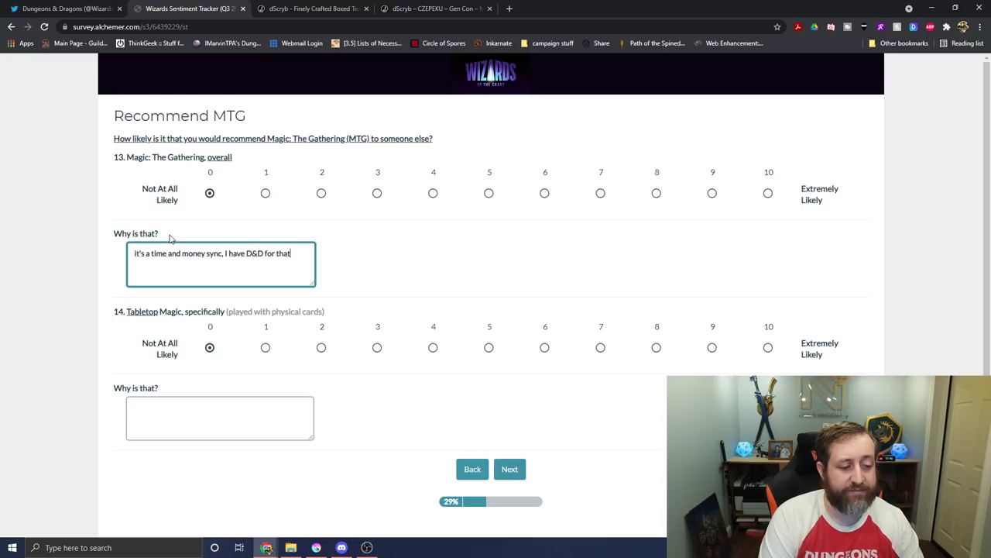
{"action": "left_click", "coordinate": [510, 468]}
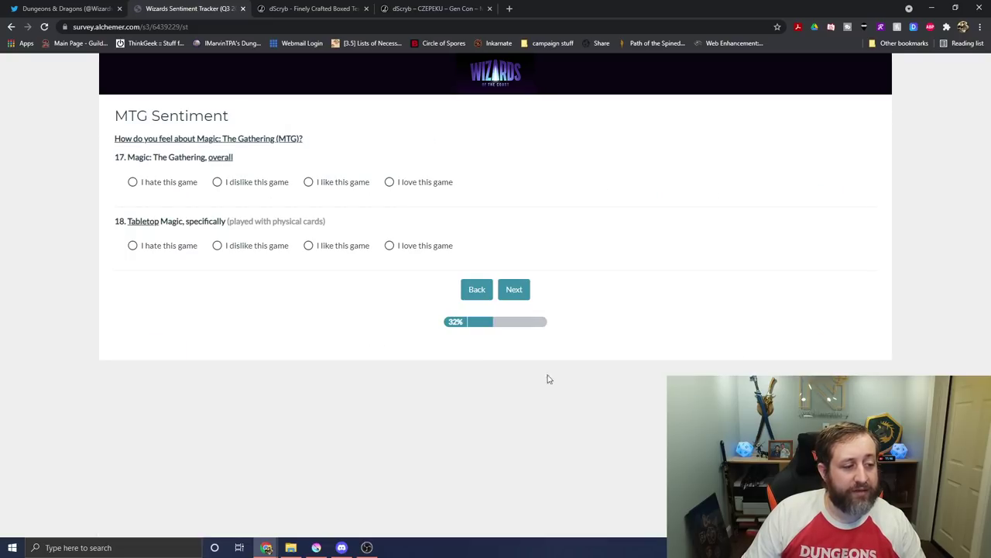
Step: Mark disliking Magic overall and Tabletop Magic, and both as 'Holding its ground'
{"action": "left_click", "coordinate": [218, 182]}
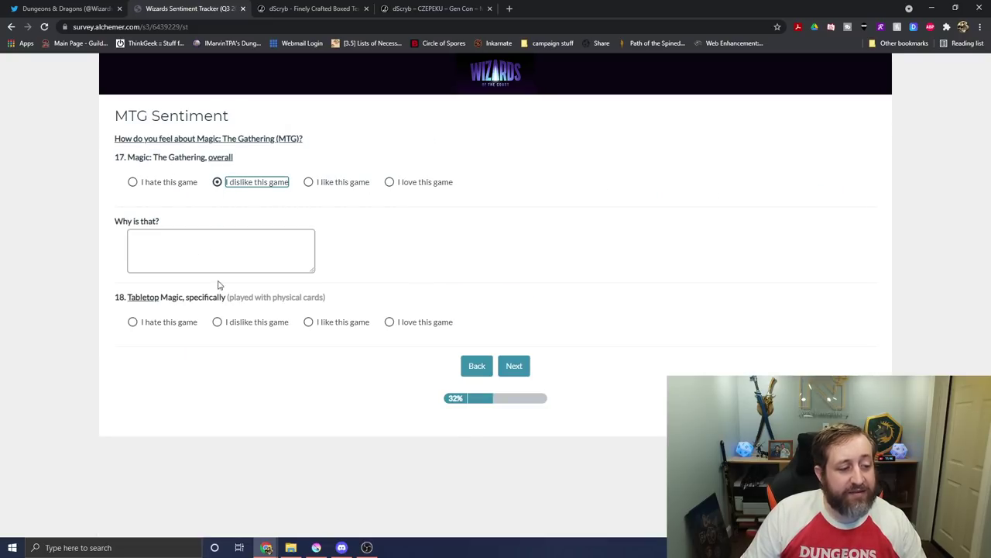
{"action": "left_click", "coordinate": [228, 326]}
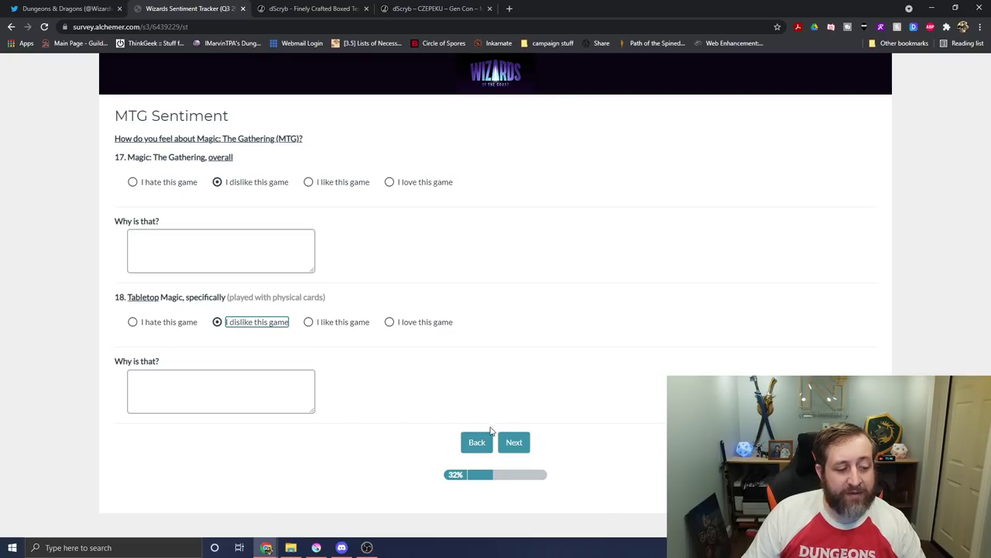
{"action": "left_click", "coordinate": [514, 442]}
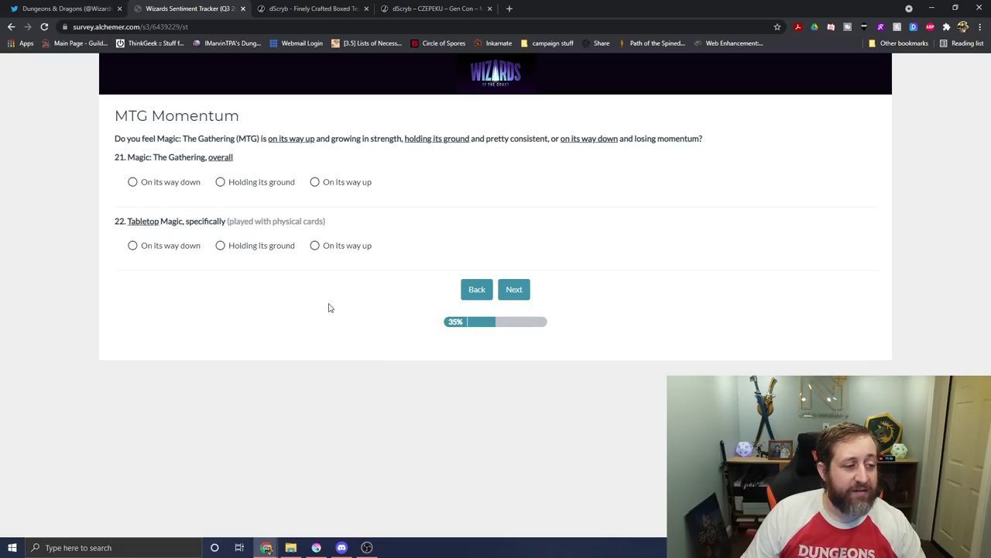
{"action": "left_click", "coordinate": [220, 182]}
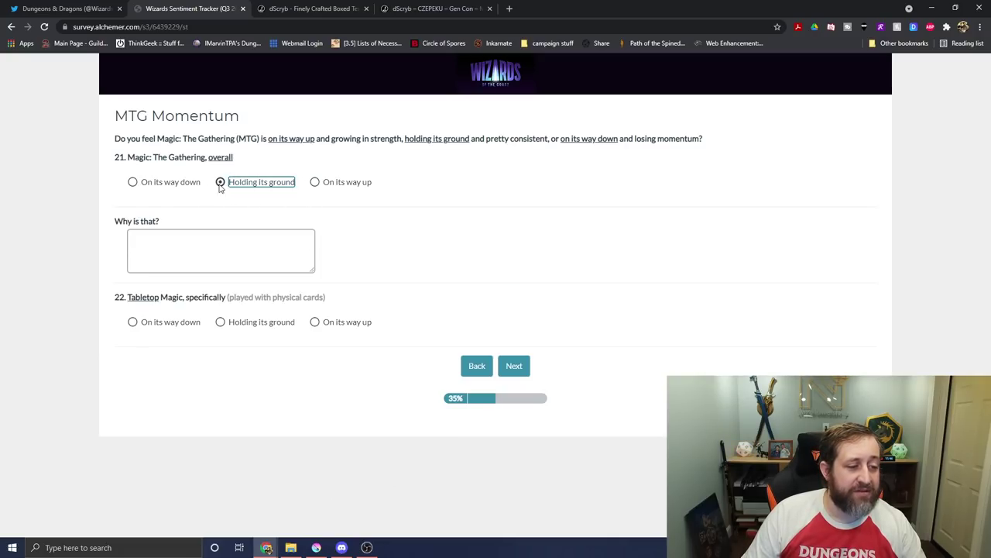
{"action": "left_click", "coordinate": [231, 324]}
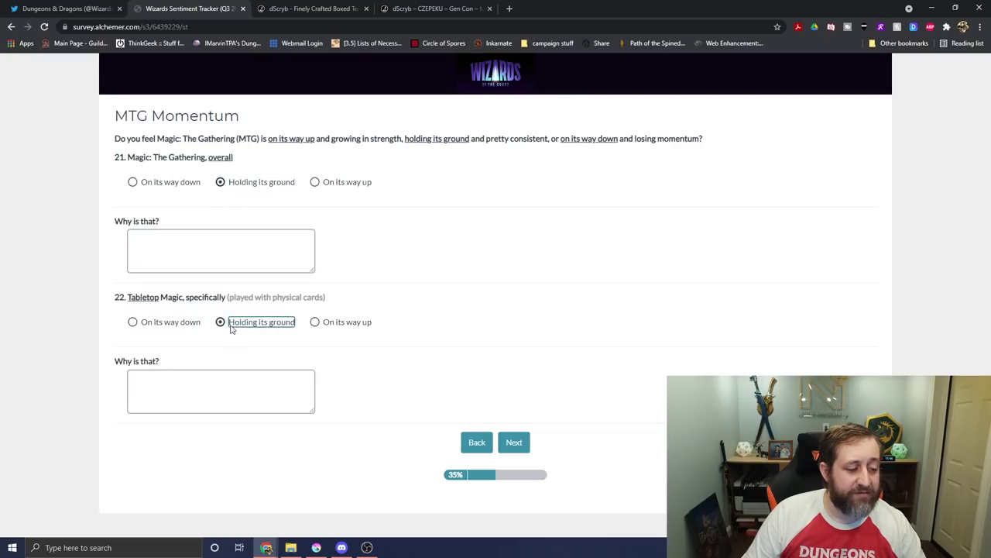
Step: Set the D&D starting year to 2004 and mark Third and Fifth editions as played
{"action": "left_click", "coordinate": [513, 441]}
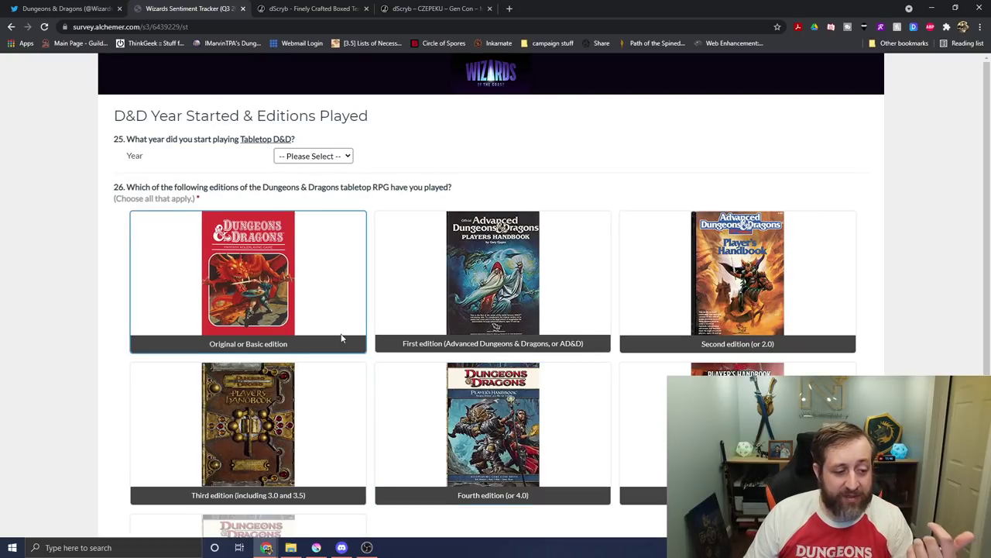
{"action": "scroll", "coordinate": [235, 106], "scroll_direction": "down", "scroll_amount": 1}
{"action": "left_click", "coordinate": [316, 108]}
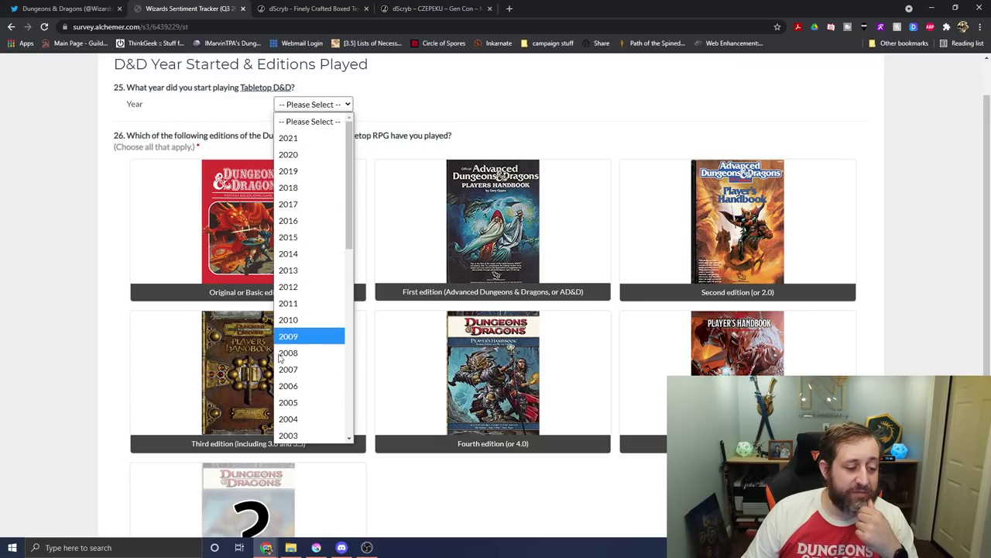
{"action": "scroll", "coordinate": [372, 310], "scroll_direction": "down", "scroll_amount": 2}
{"action": "scroll", "coordinate": [375, 203], "scroll_direction": "up", "scroll_amount": 3}
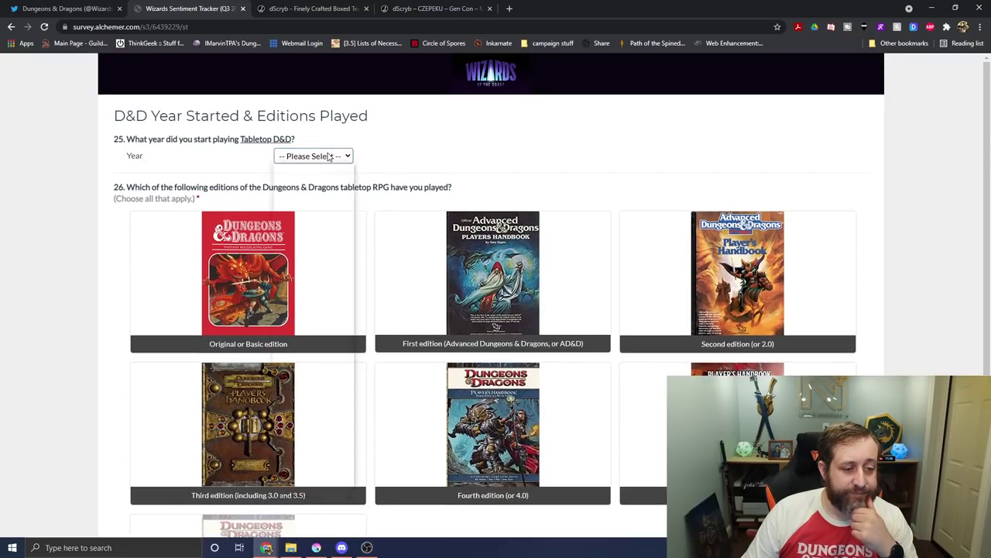
{"action": "left_click", "coordinate": [313, 156]}
{"action": "left_click", "coordinate": [316, 468]}
{"action": "scroll", "coordinate": [354, 310], "scroll_direction": "down", "scroll_amount": 4}
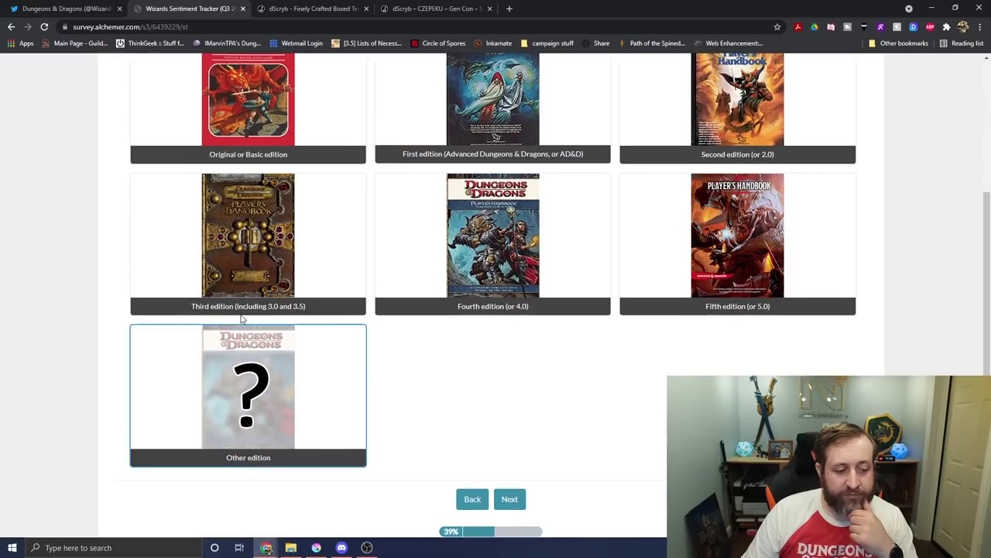
{"action": "left_click", "coordinate": [355, 234]}
{"action": "left_click", "coordinate": [729, 281]}
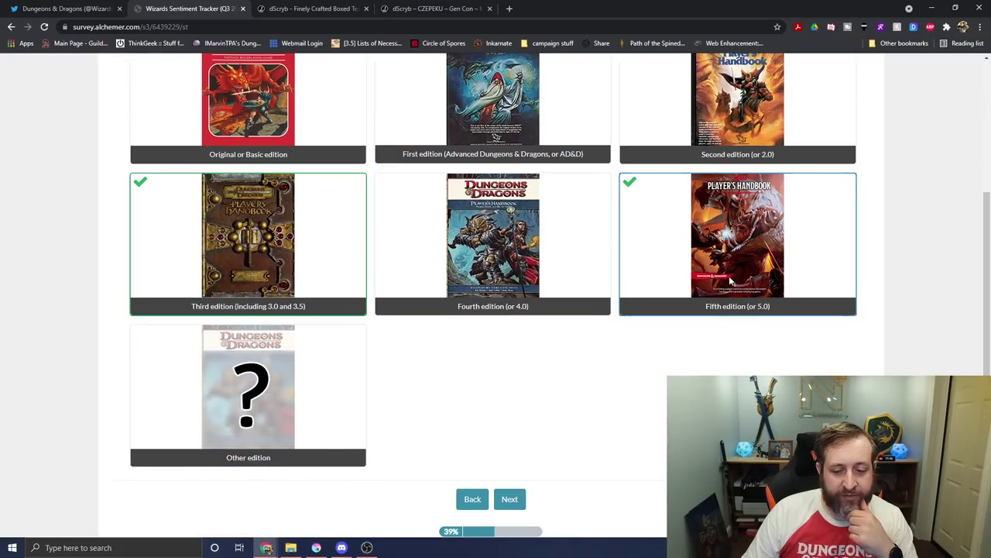
Step: Choose Third edition as first played, and both play-recency rows as Within the Last Week
{"action": "left_click", "coordinate": [509, 499]}
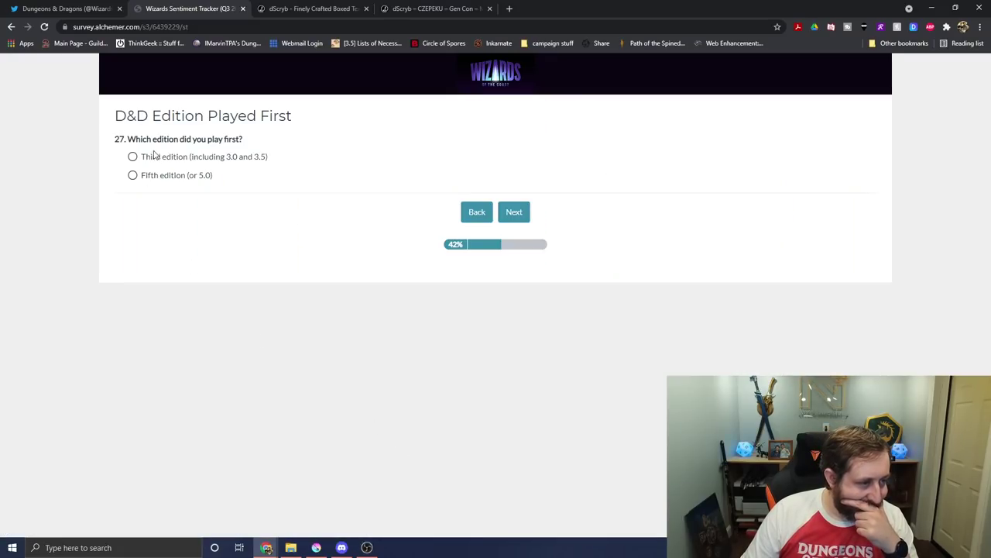
{"action": "left_click", "coordinate": [157, 163]}
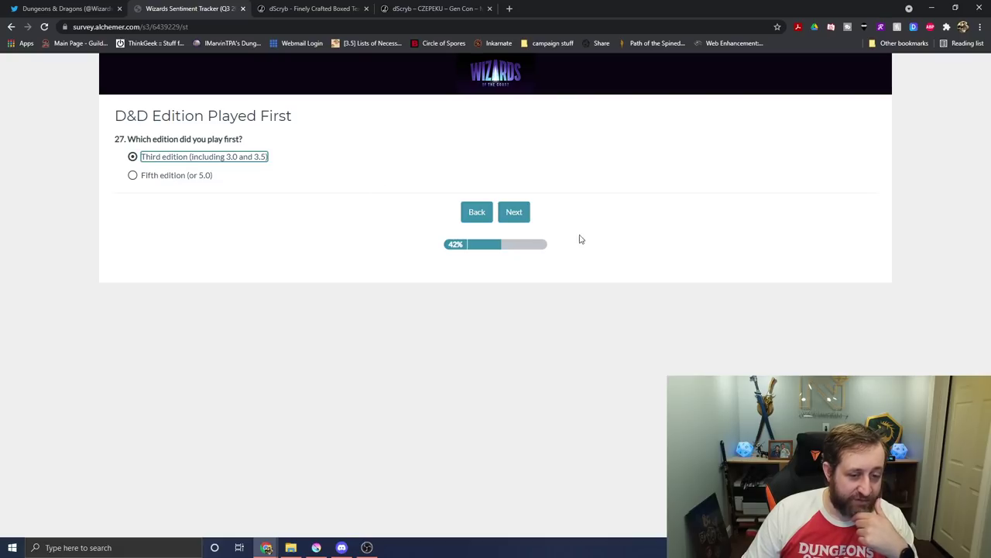
{"action": "left_click", "coordinate": [519, 215]}
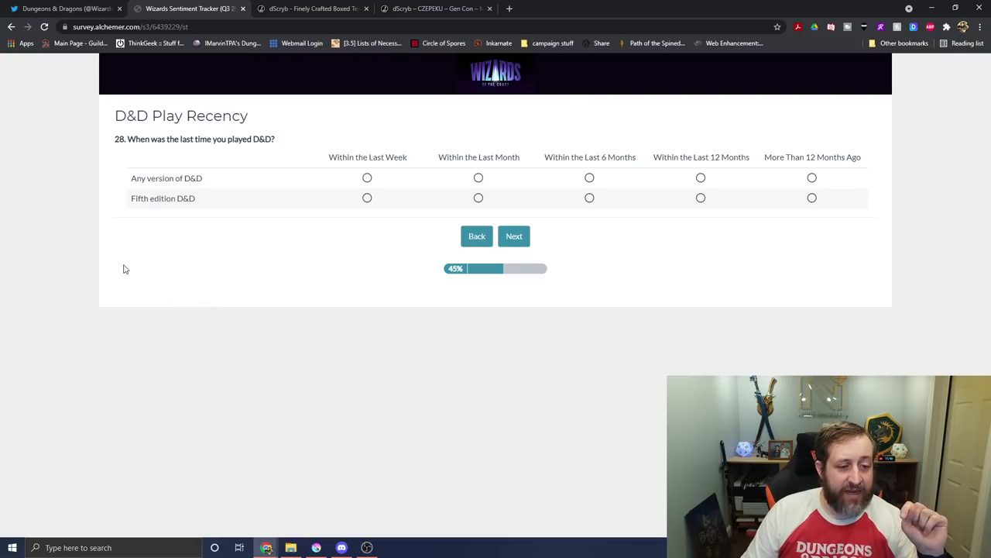
{"action": "left_click", "coordinate": [478, 178]}
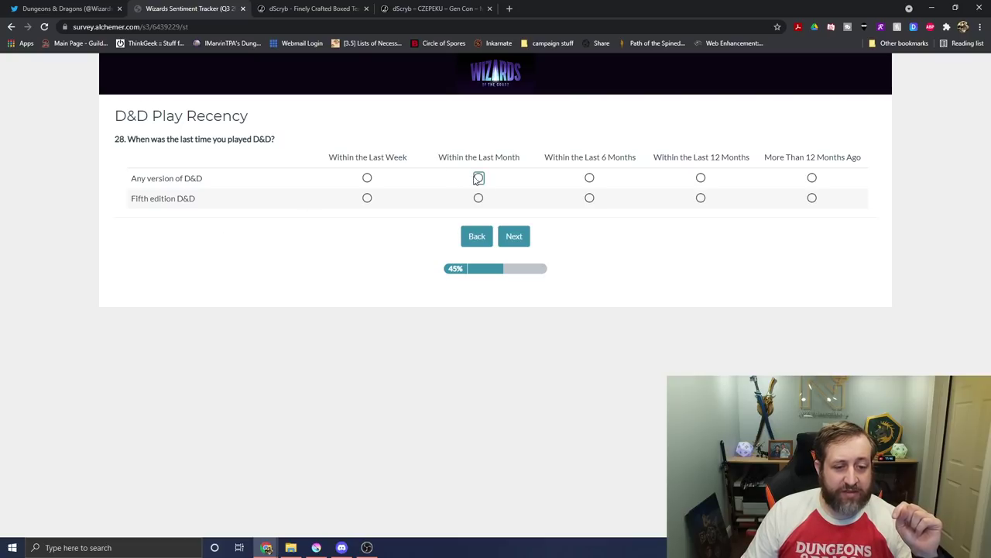
{"action": "left_click", "coordinate": [480, 199]}
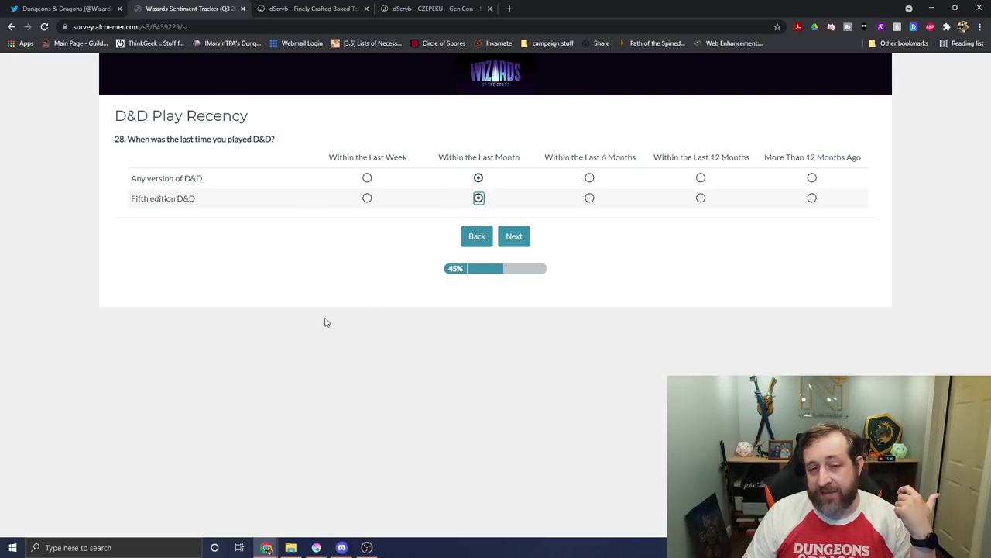
{"action": "left_click", "coordinate": [367, 178]}
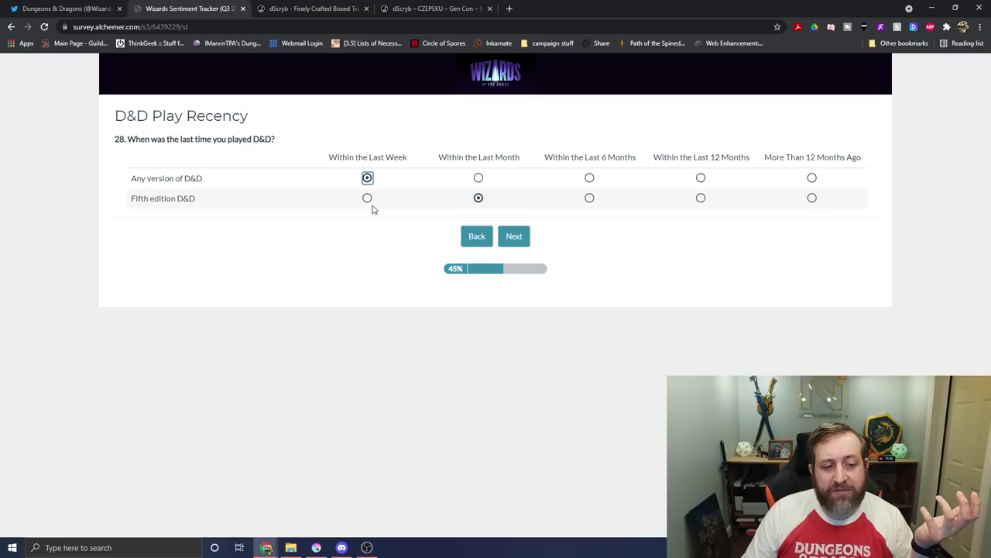
{"action": "left_click", "coordinate": [367, 199]}
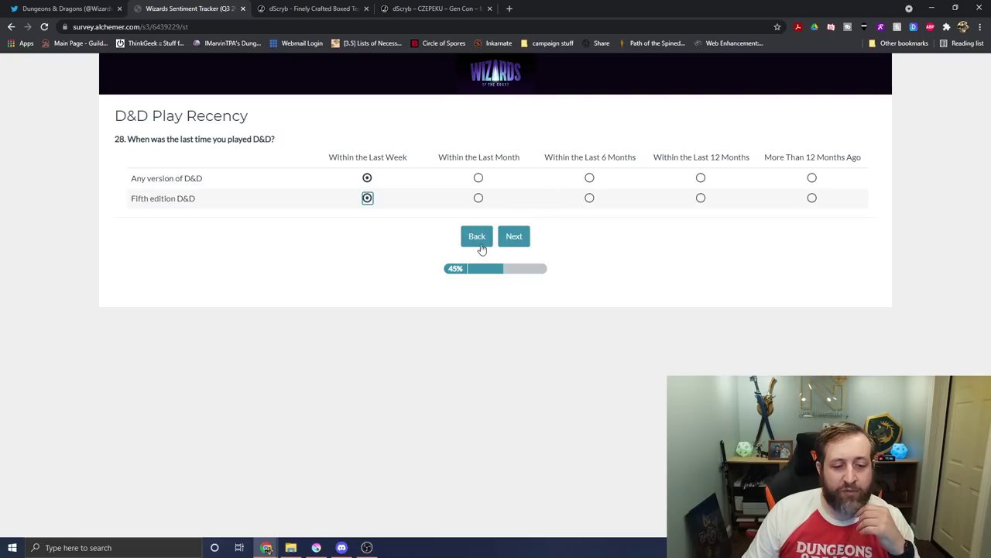
{"action": "left_click", "coordinate": [652, 239]}
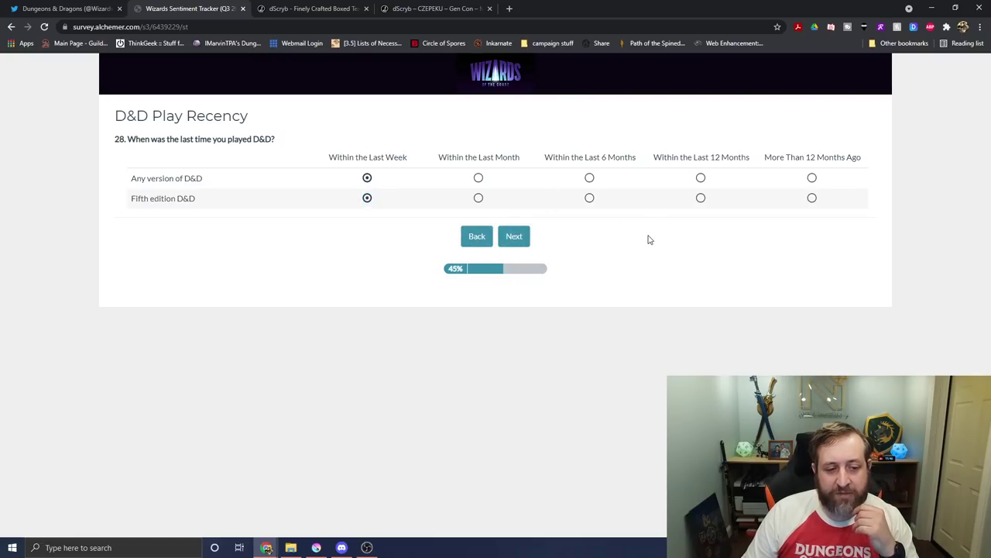
Step: Mark owning both the physical/printed and digital versions of the 5e books
{"action": "left_click", "coordinate": [515, 237]}
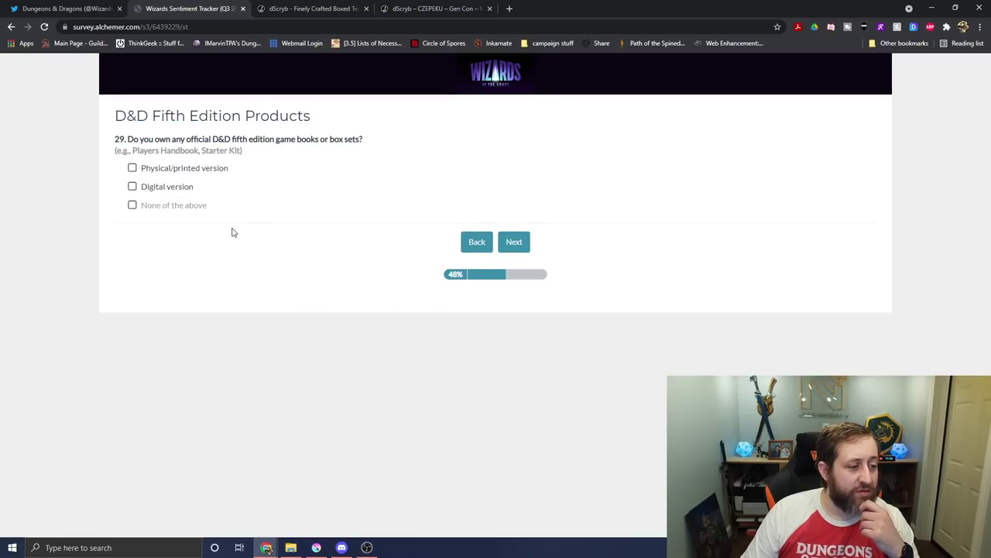
{"action": "left_click", "coordinate": [133, 168]}
{"action": "left_click", "coordinate": [133, 186]}
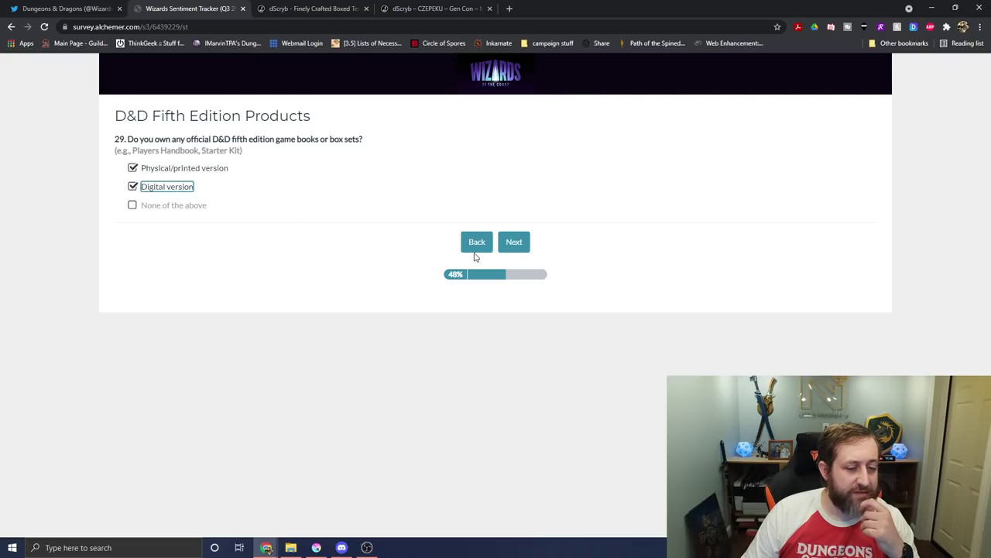
{"action": "left_click", "coordinate": [516, 242]}
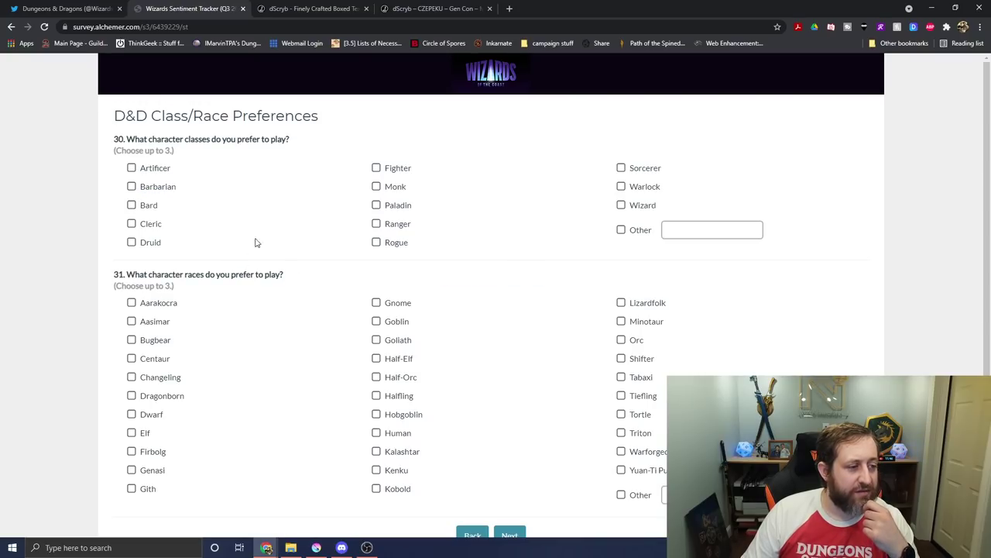
Step: Choose Paladin, Cleric and Wizard classes and Elf, Half-Elf and Tiefling races
{"action": "left_click", "coordinate": [378, 205]}
{"action": "left_click", "coordinate": [131, 223]}
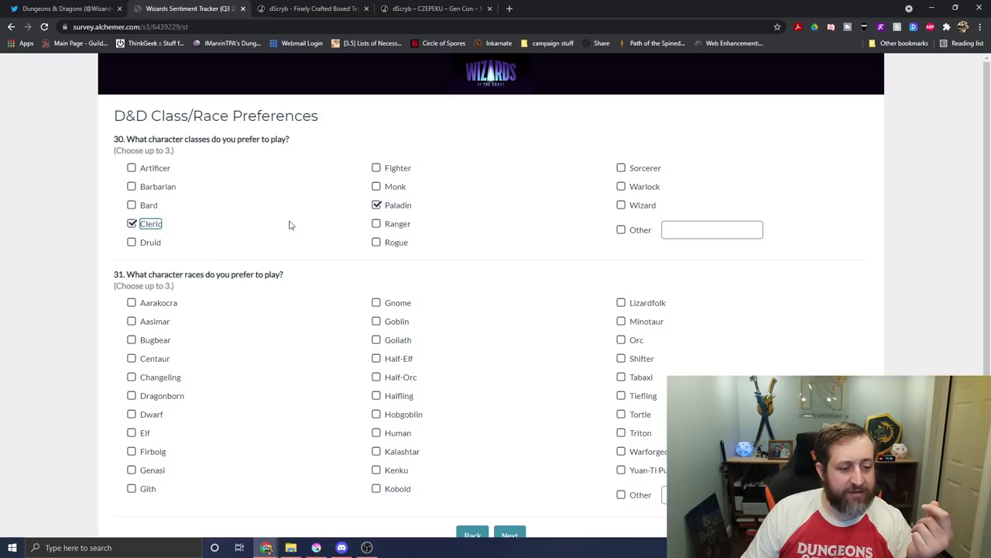
{"action": "left_click", "coordinate": [634, 208]}
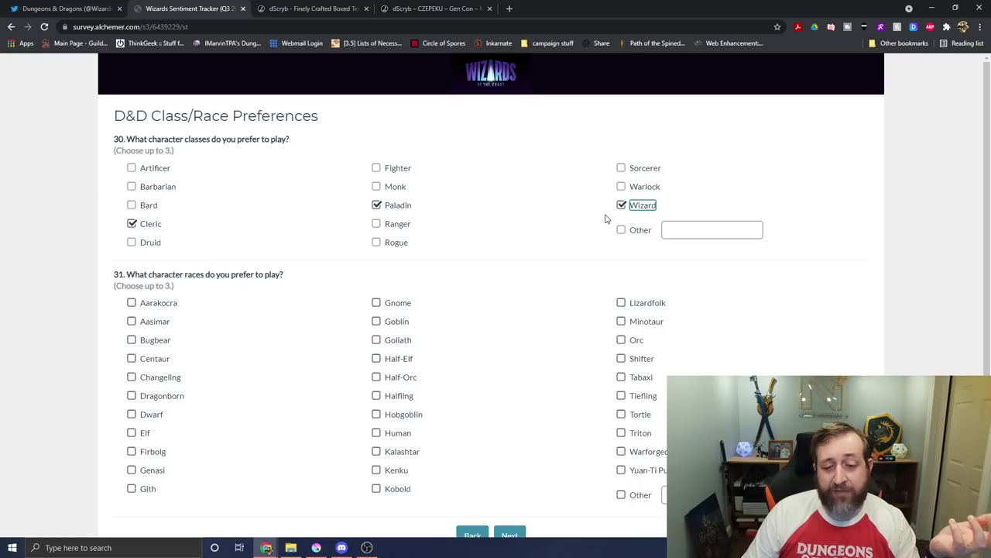
{"action": "scroll", "coordinate": [419, 333], "scroll_direction": "down", "scroll_amount": 1}
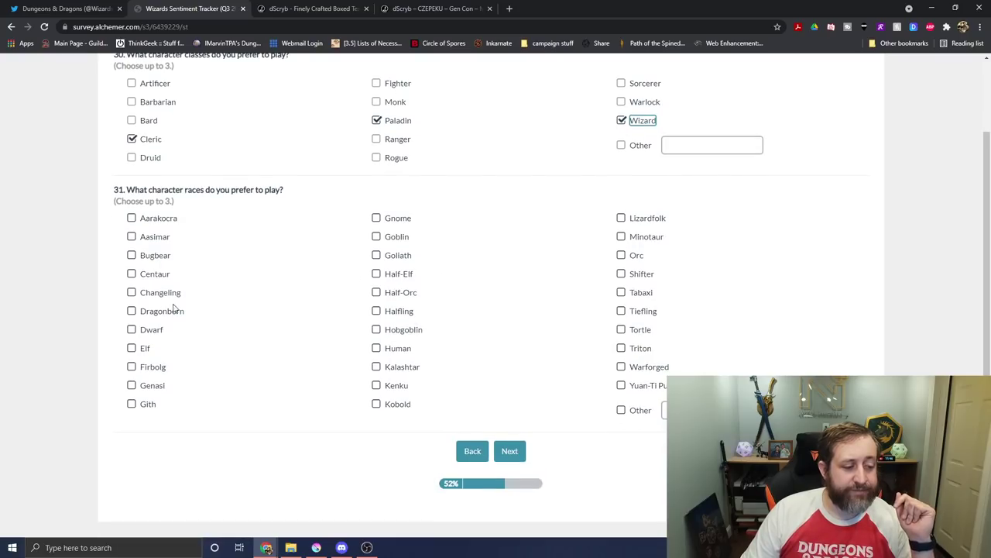
{"action": "left_click", "coordinate": [132, 348]}
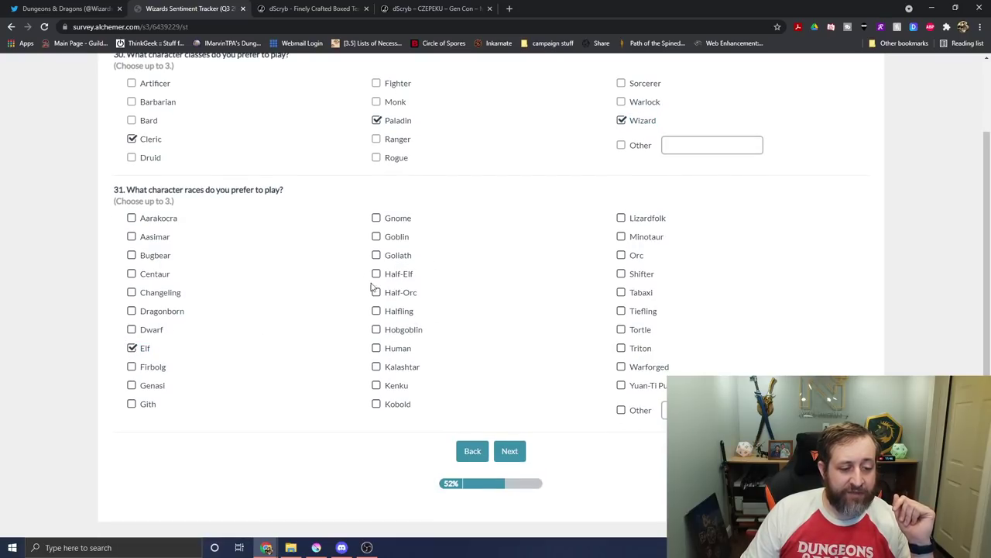
{"action": "left_click_drag", "start_coordinate": [372, 287], "coordinate": [378, 275]}
{"action": "left_click", "coordinate": [384, 275]}
{"action": "left_click", "coordinate": [393, 272]}
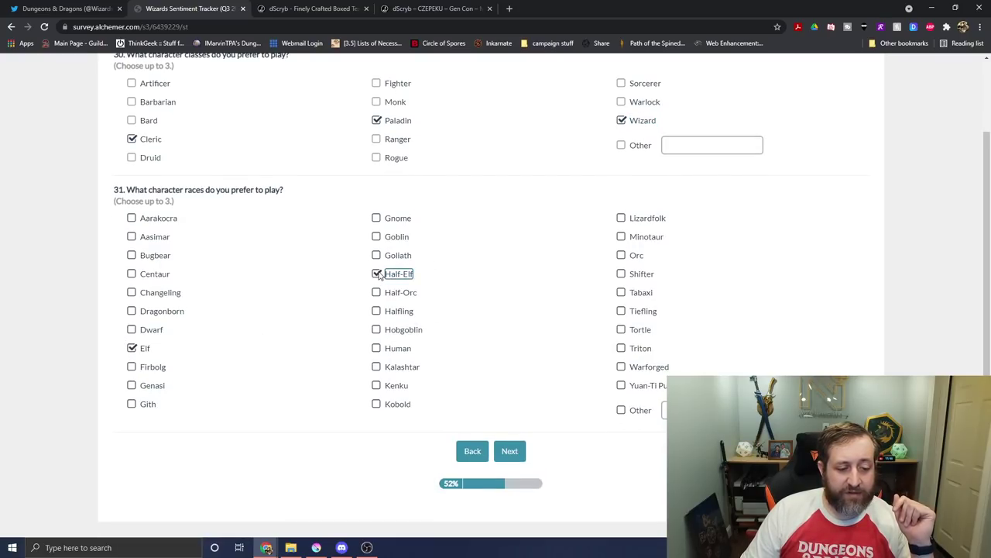
{"action": "left_click", "coordinate": [619, 313]}
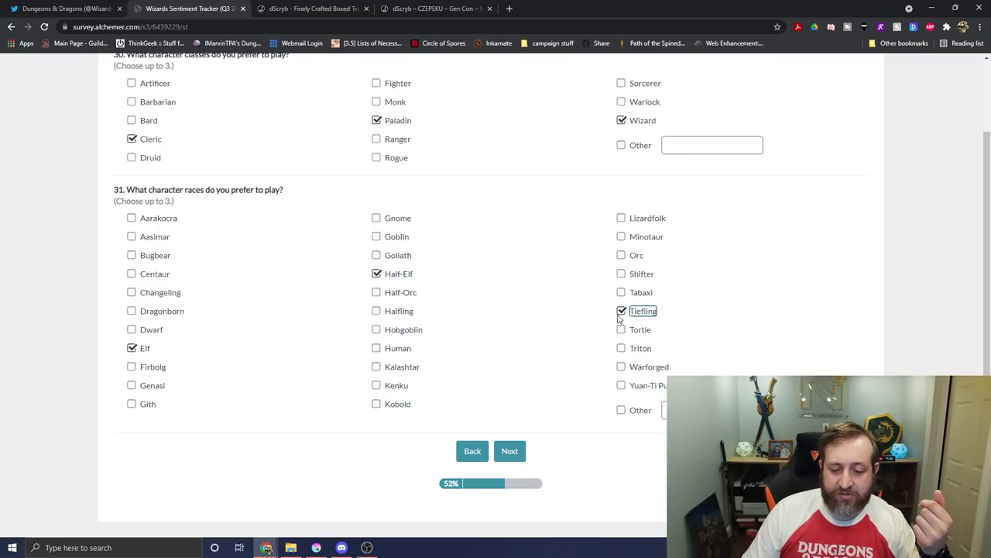
{"action": "left_click", "coordinate": [508, 451]}
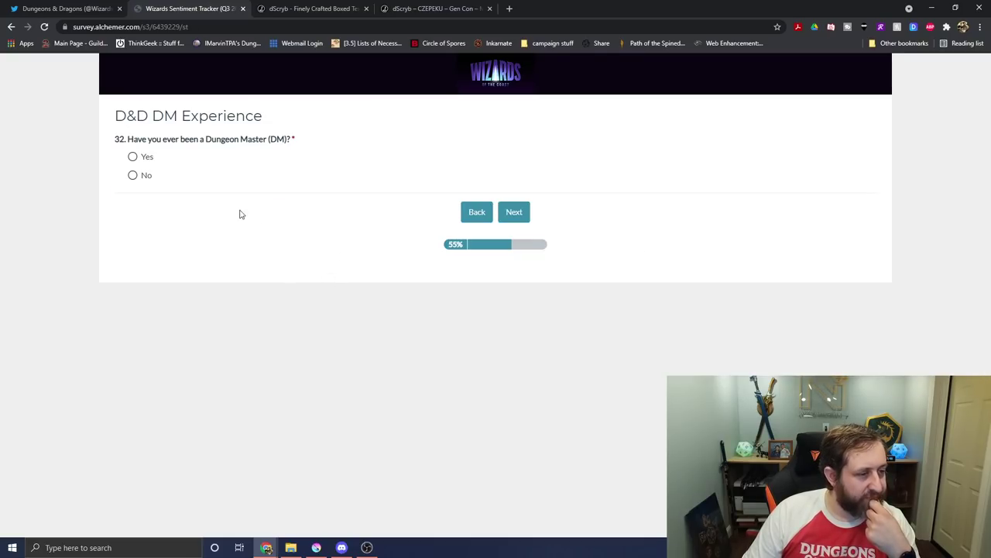
Step: Answer Yes to having been a DM, first DM year 2008, and 90% DMing
{"action": "left_click", "coordinate": [143, 158]}
{"action": "left_click", "coordinate": [514, 215]}
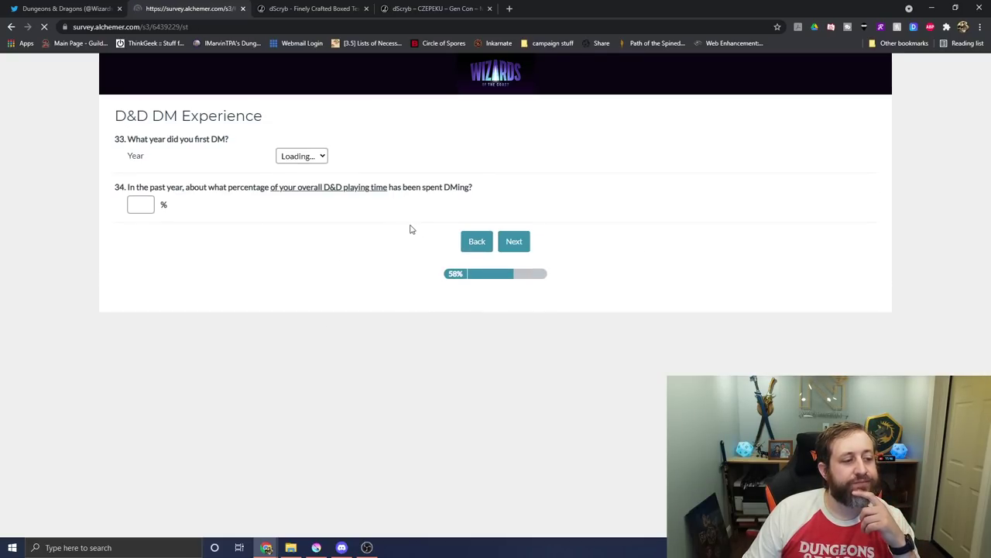
{"action": "left_click", "coordinate": [310, 155]}
{"action": "scroll", "coordinate": [291, 325], "scroll_direction": "down", "scroll_amount": 8}
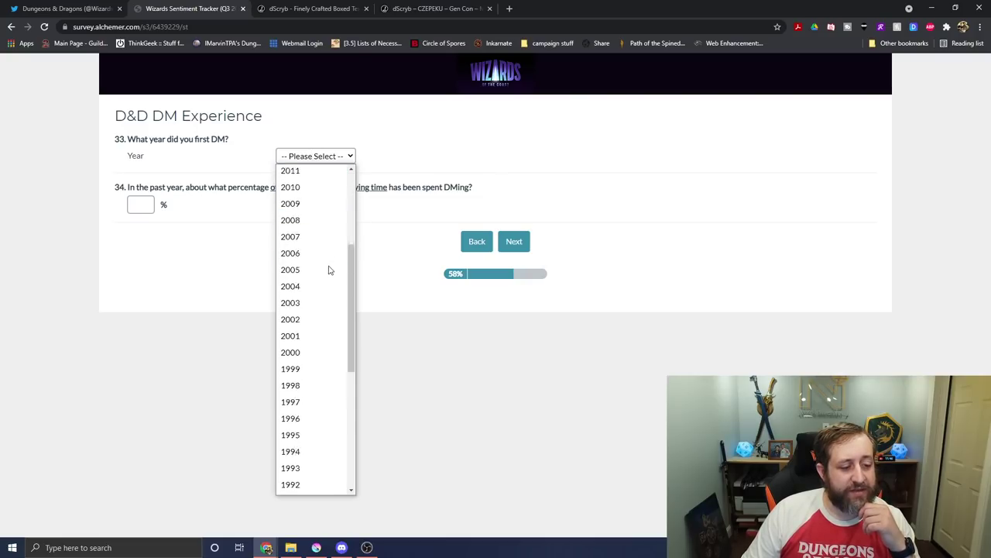
{"action": "scroll", "coordinate": [290, 330], "scroll_direction": "up", "scroll_amount": 2}
{"action": "scroll", "coordinate": [294, 302], "scroll_direction": "up", "scroll_amount": 2}
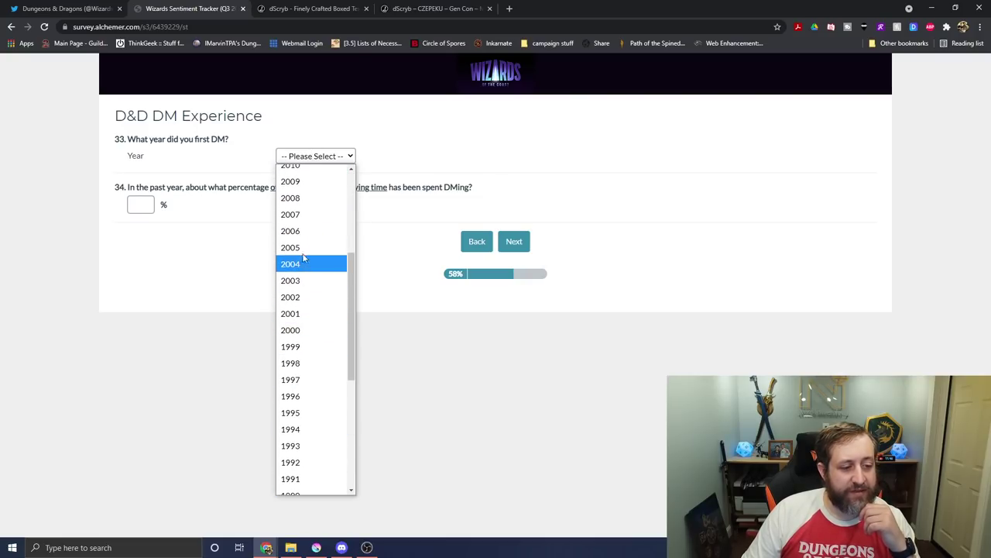
{"action": "left_click", "coordinate": [295, 194]}
{"action": "left_click", "coordinate": [140, 221]}
{"action": "key", "text": "Down"}
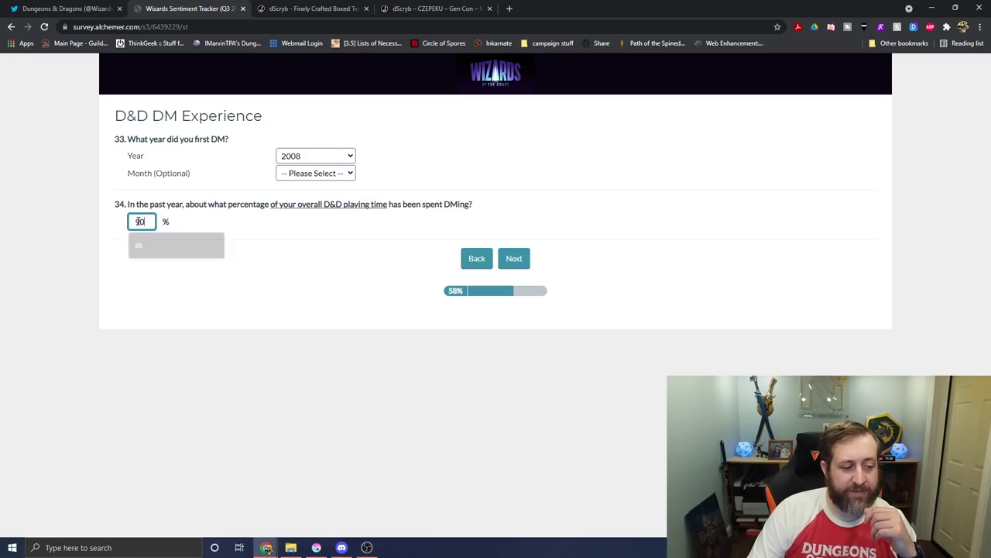
{"action": "key", "text": "Return"}
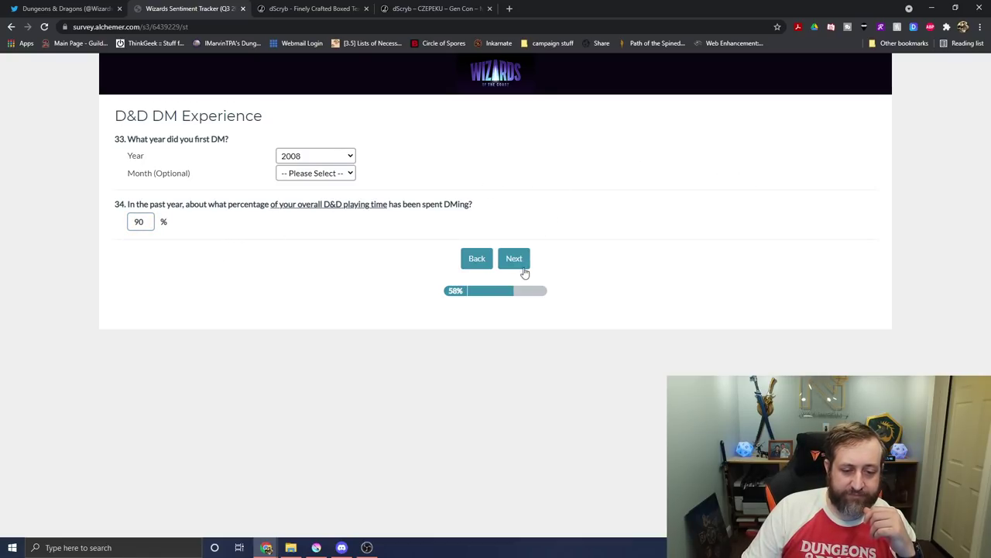
{"action": "left_click", "coordinate": [524, 271]}
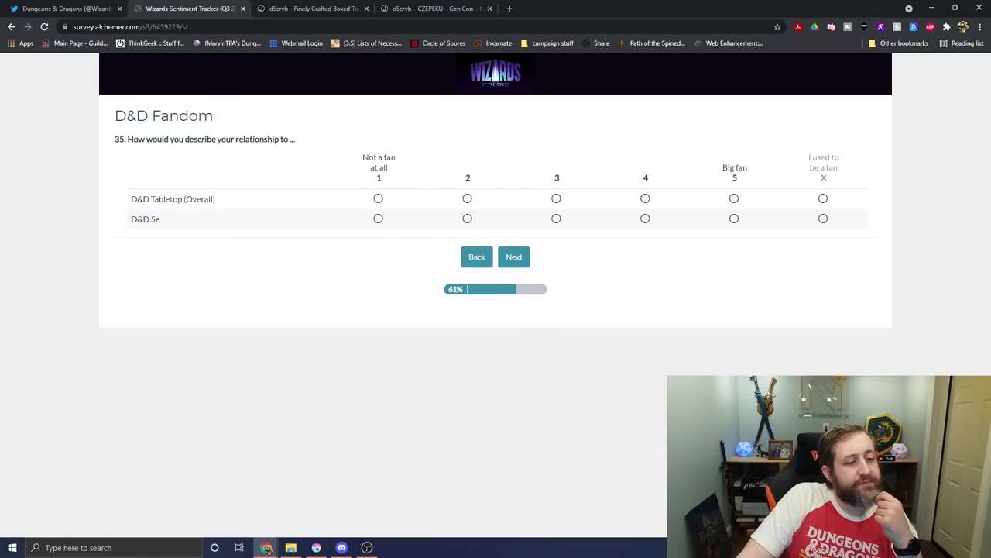
Step: Rate D&D overall and 5e big-fan 5 each, and recommend both at 10
{"action": "left_click", "coordinate": [734, 198]}
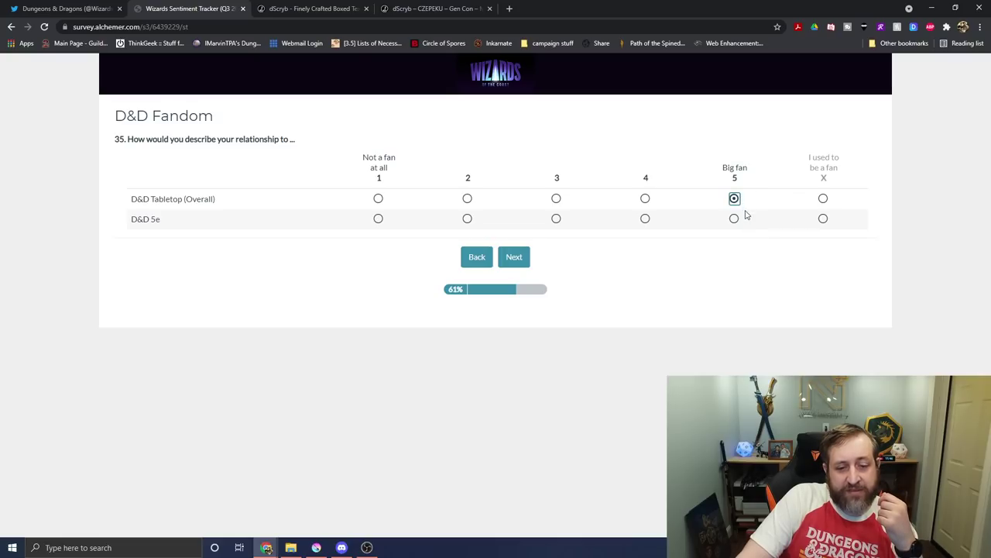
{"action": "left_click", "coordinate": [735, 219]}
{"action": "left_click", "coordinate": [514, 258]}
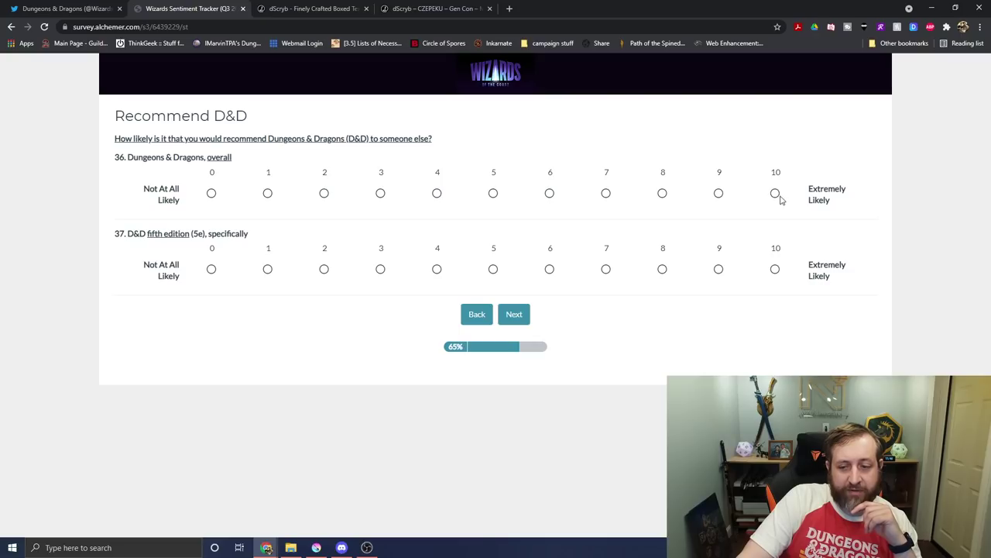
{"action": "left_click", "coordinate": [775, 193]}
{"action": "left_click", "coordinate": [776, 345]}
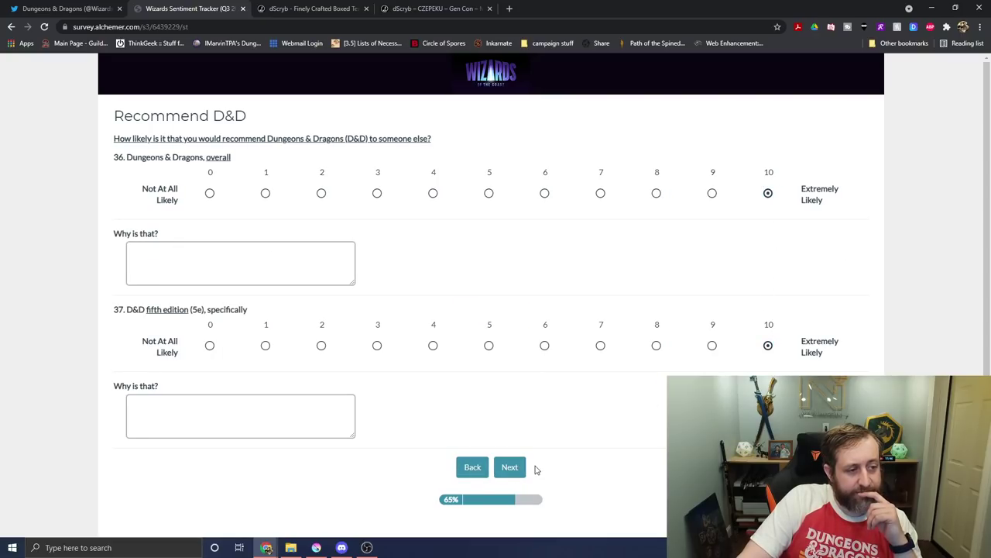
{"action": "left_click", "coordinate": [511, 467]}
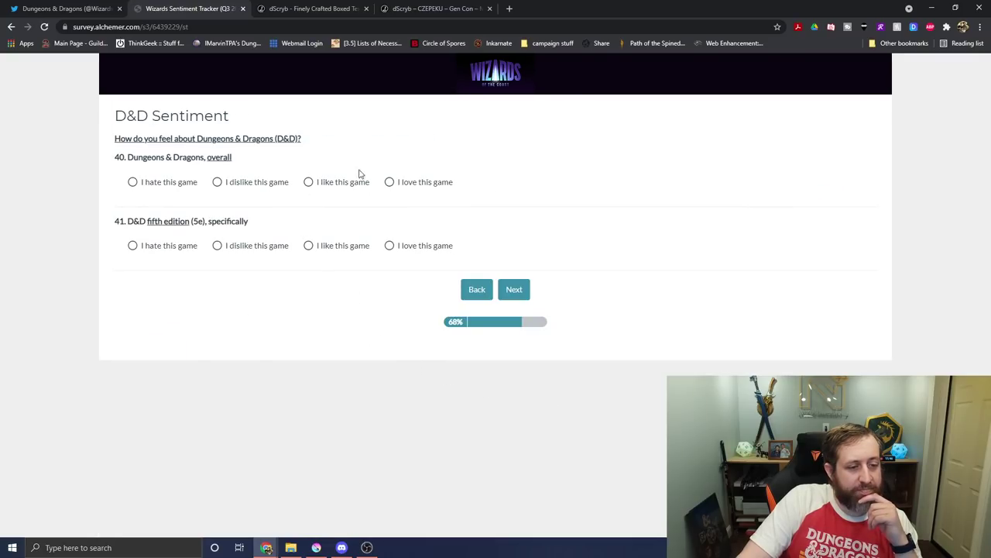
Step: Answer 'I love this game' for both D&D overall and fifth edition
{"action": "left_click", "coordinate": [389, 183]}
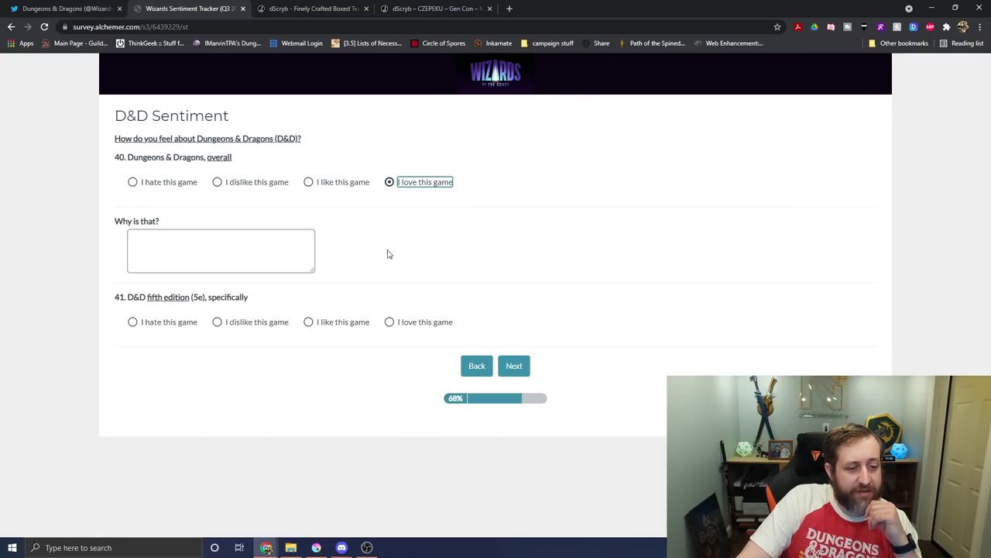
{"action": "left_click", "coordinate": [389, 322]}
{"action": "left_click", "coordinate": [516, 445]}
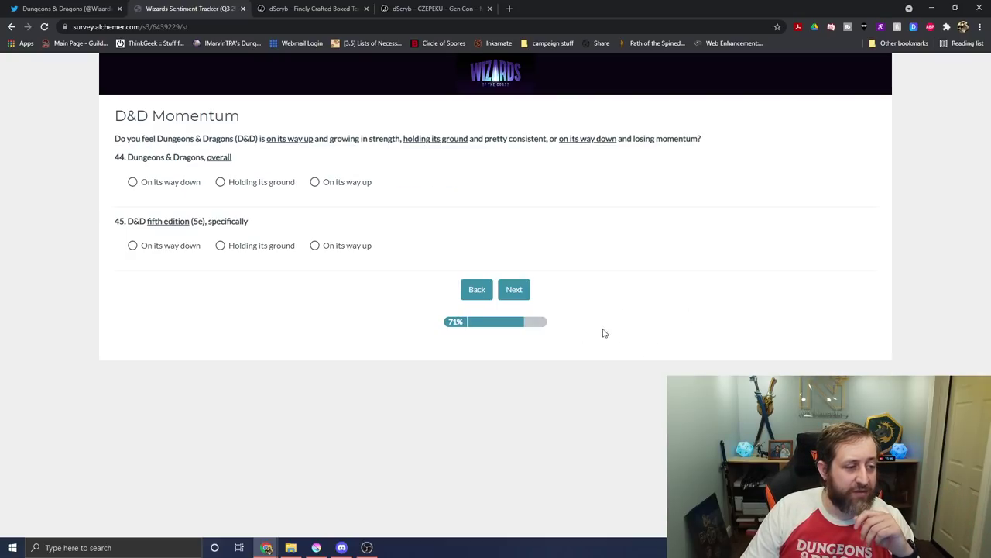
Step: Mark both D&D overall and fifth edition as 'On its way up'
{"action": "left_click", "coordinate": [315, 183]}
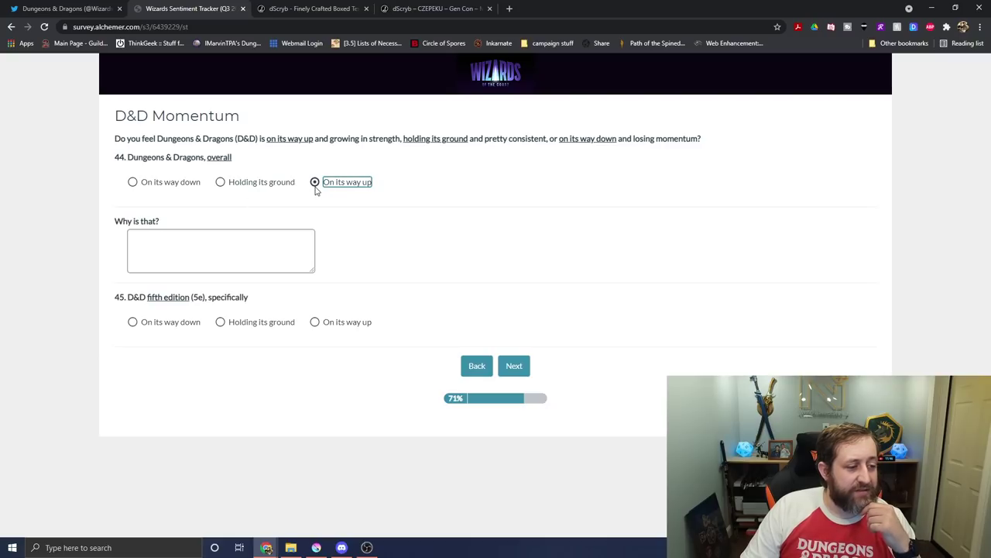
{"action": "left_click", "coordinate": [316, 322]}
{"action": "left_click", "coordinate": [526, 445]}
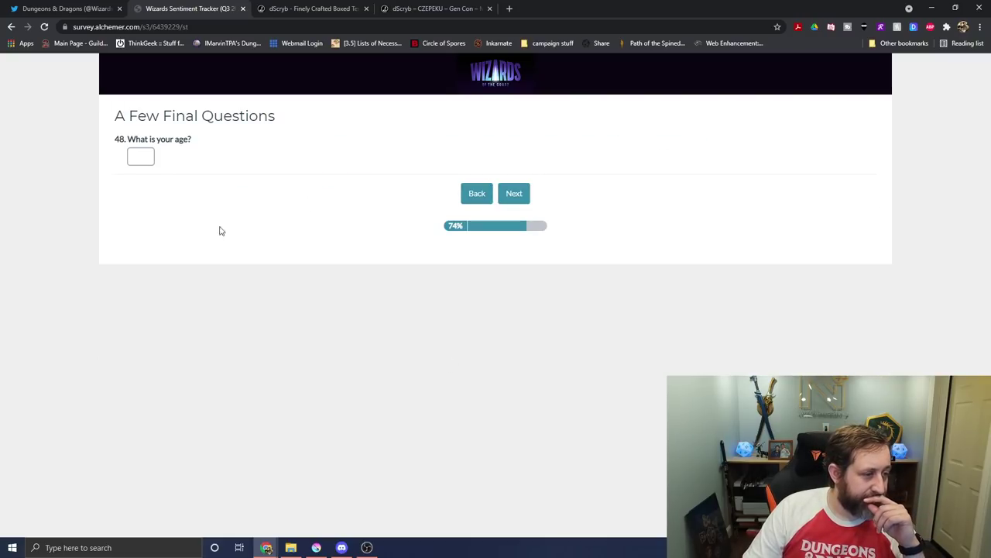
Step: Fill in the age from the suggestion, choose a gender option, and submit the survey
{"action": "left_click", "coordinate": [138, 158]}
{"action": "left_click", "coordinate": [155, 180]}
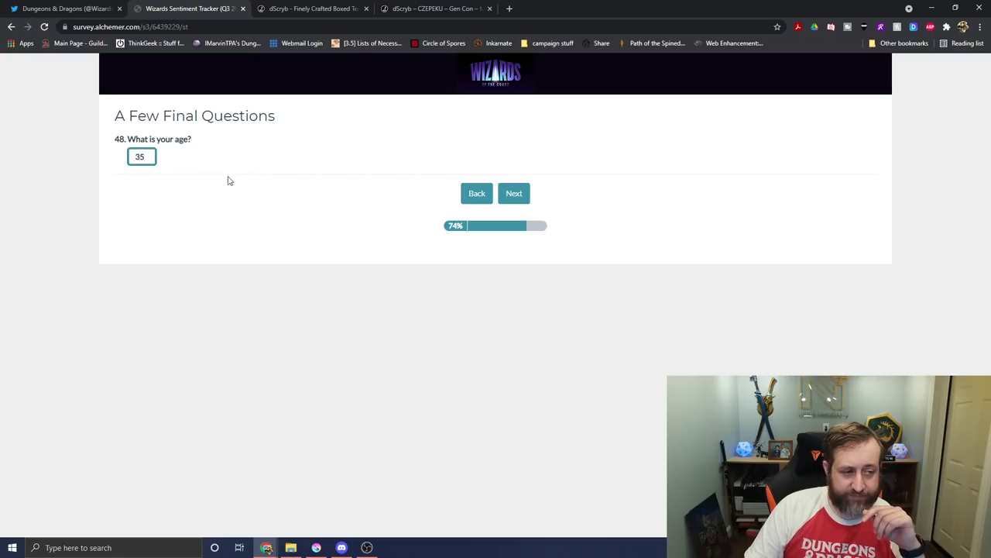
{"action": "left_click", "coordinate": [511, 193]}
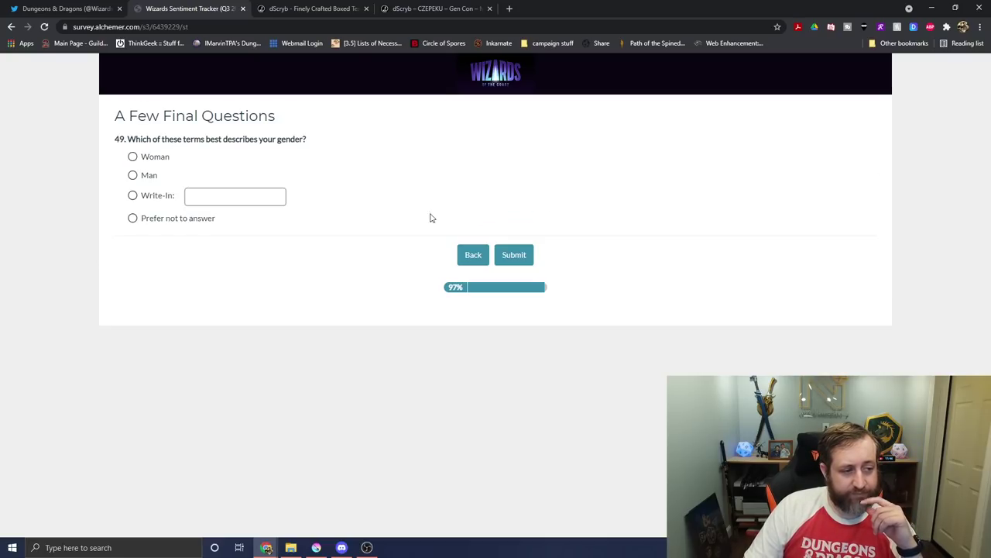
{"action": "left_click", "coordinate": [145, 175]}
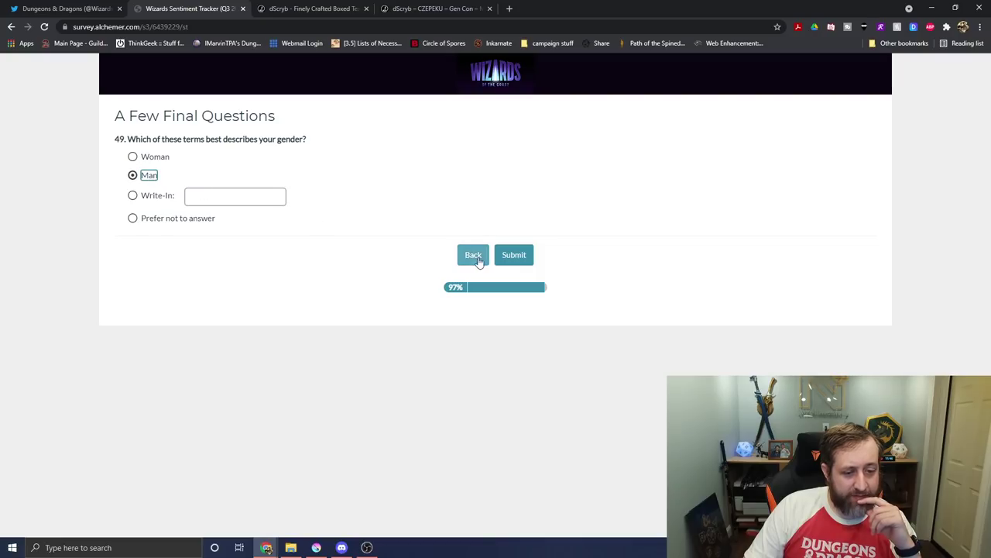
{"action": "left_click", "coordinate": [504, 258]}
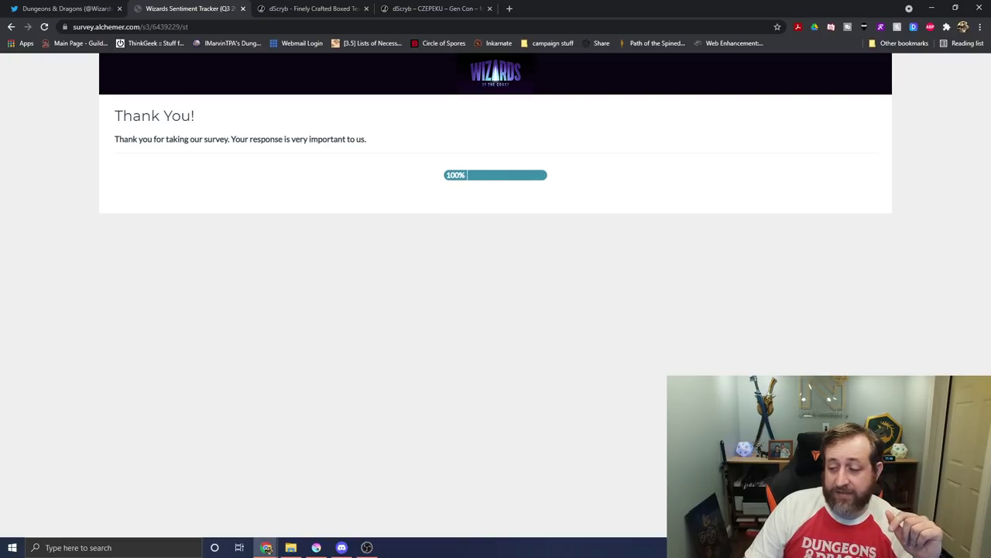